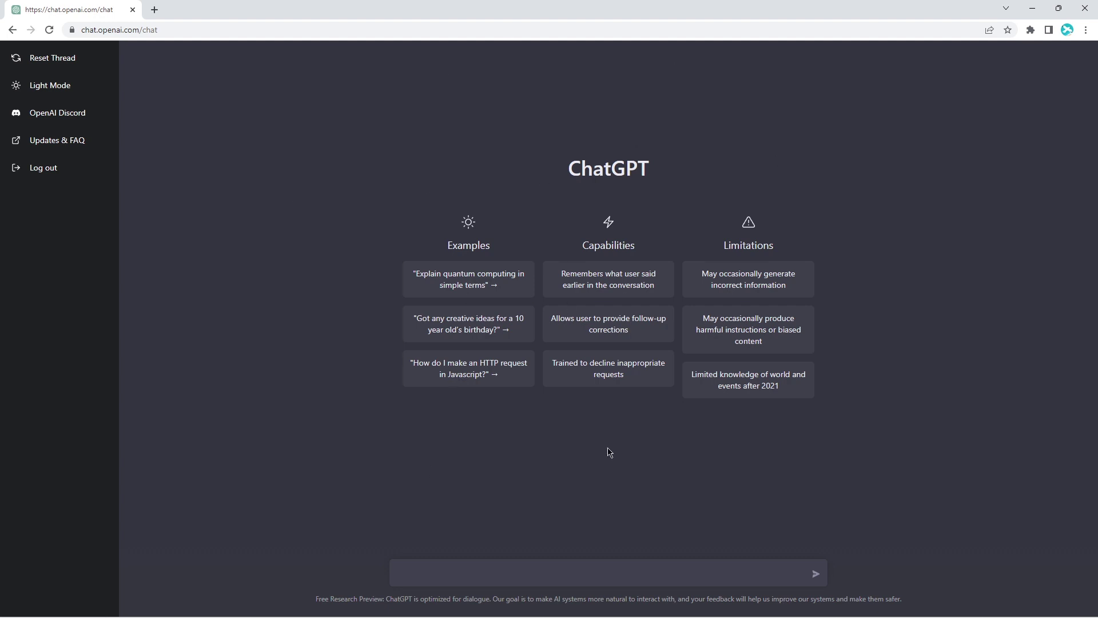
- Ask ChatGPT "how to center div html", fixing the misspelled "center" before sending
left_click(401, 574)
type("how to ceneter")
key("BackSpace")
key("BackSpace")
key("BackSpace")
key("BackSpace")
key("BackSpace")
key("BackSpace")
type("nter div html")
left_click(816, 574)
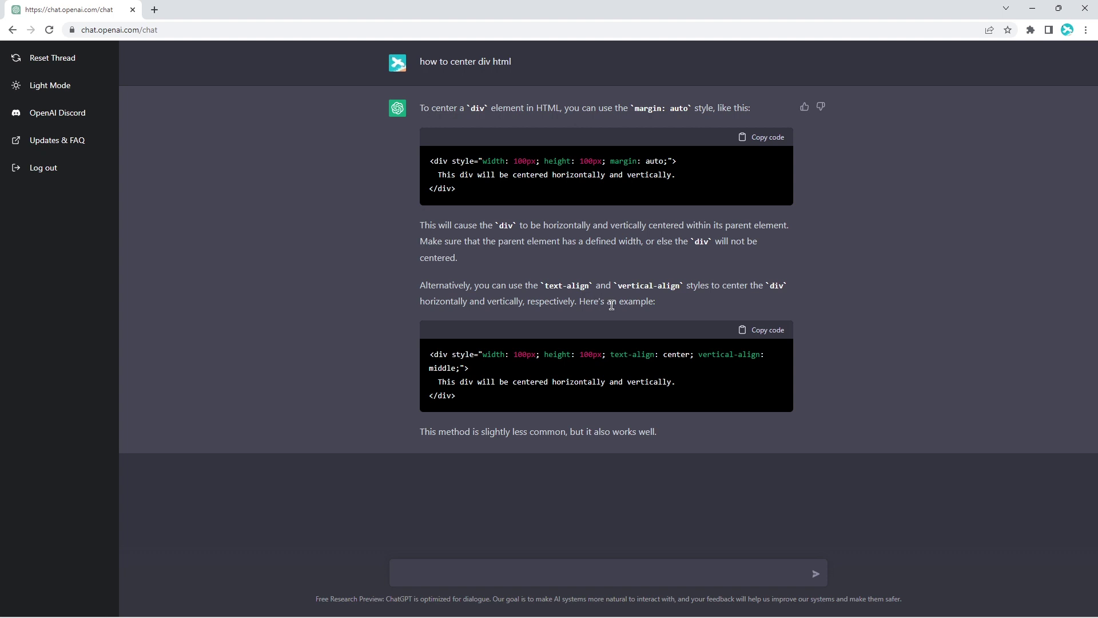
- Start a new question reading "how i make an http request in c#"
left_click(608, 573)
type("wr")
key("BackSpace")
key("BackSpace")
type("how i")
type(" rem")
key("BackSpace")
key("BackSpace")
key("BackSpace")
type("make an h")
type("tm")
key("BackSpace")
key("BackSpace")
key("BackSpace")
type("http re")
type("q")
type("st")
type(" in ")
type("c#")
- Finish it with "request data from a facebook api", correcting typos, and send it
type("req")
type("uset")
key("BackSpace")
key("BackSpace")
key("BackSpace")
type("est")
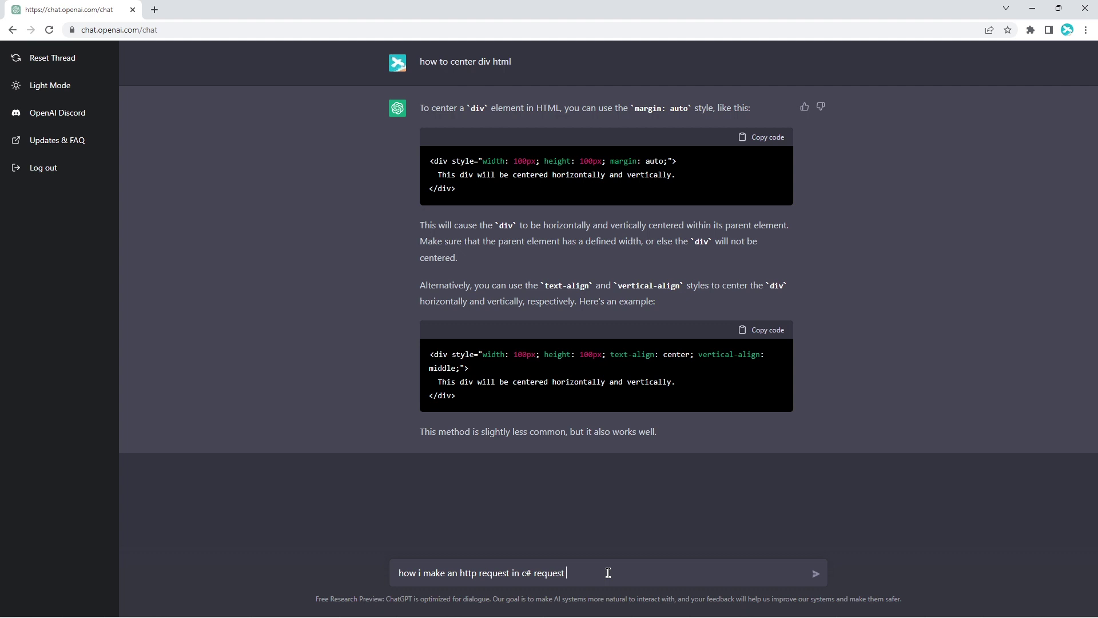
type(" data form")
key("BackSpace")
key("BackSpace")
key("BackSpace")
type("rom a g")
key("BackSpace")
key("BackSpace")
type("facebook api")
key("Return")
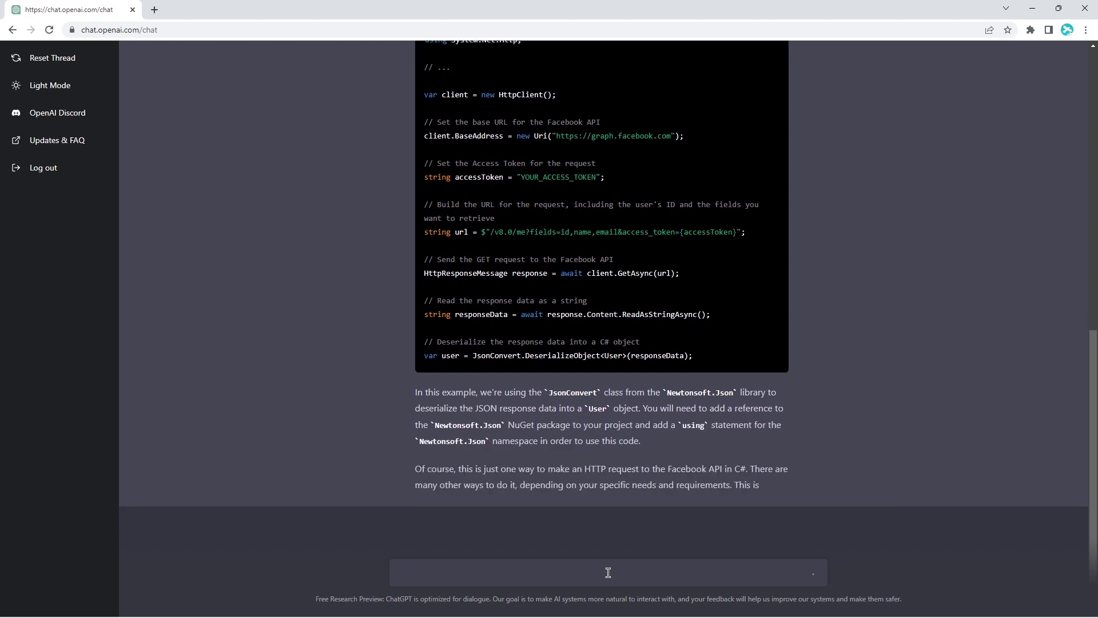
scroll(430, 166, "up", 3)
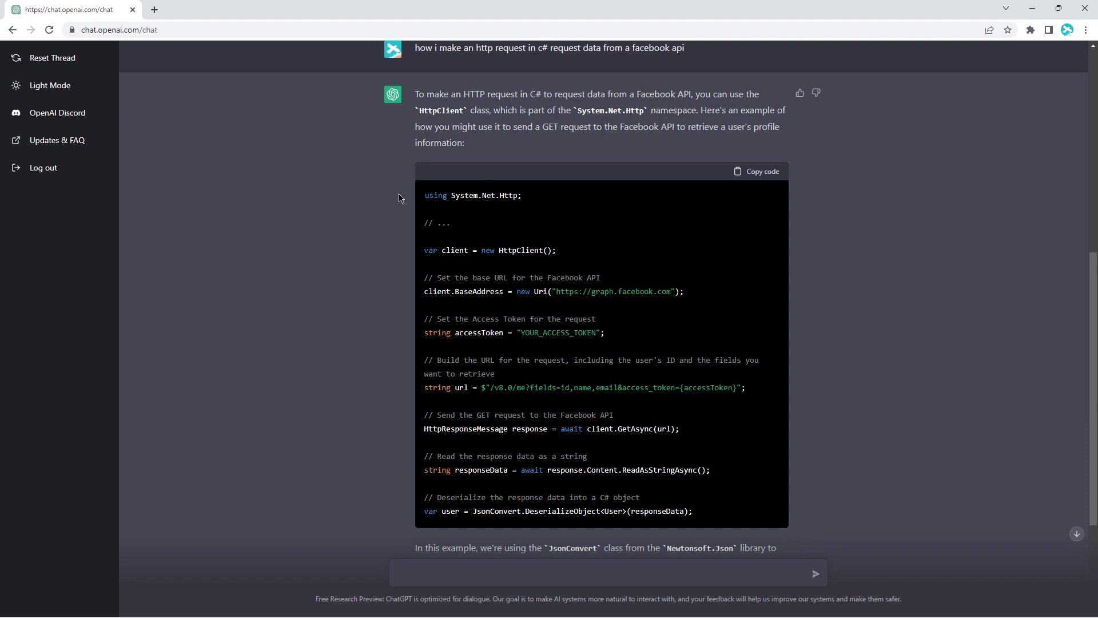
scroll(568, 215, "down", 1)
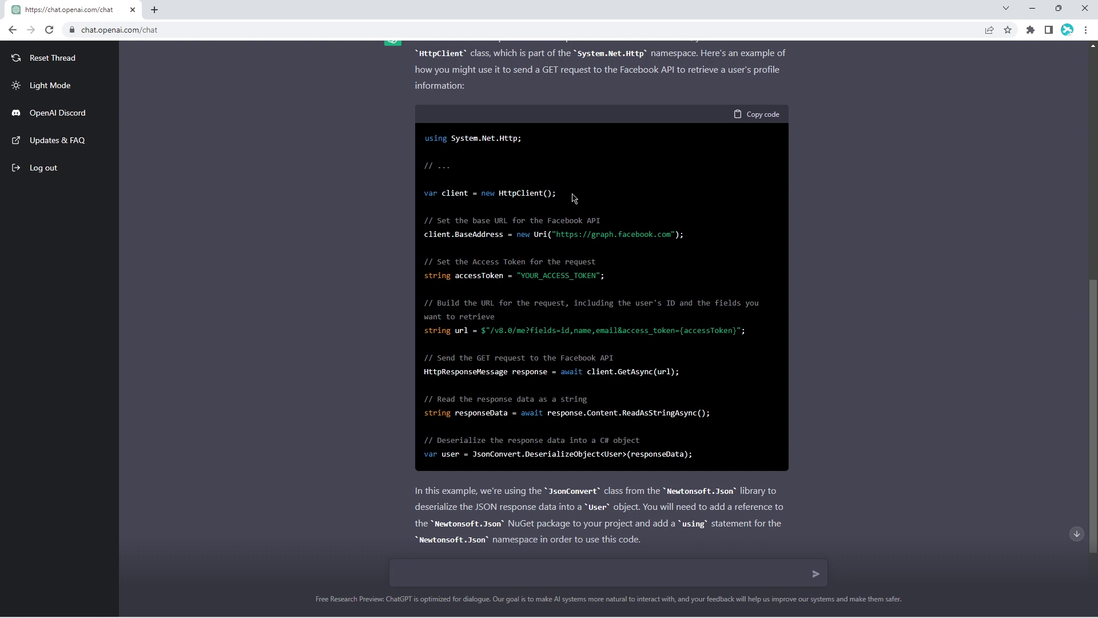
scroll(575, 197, "down", 1)
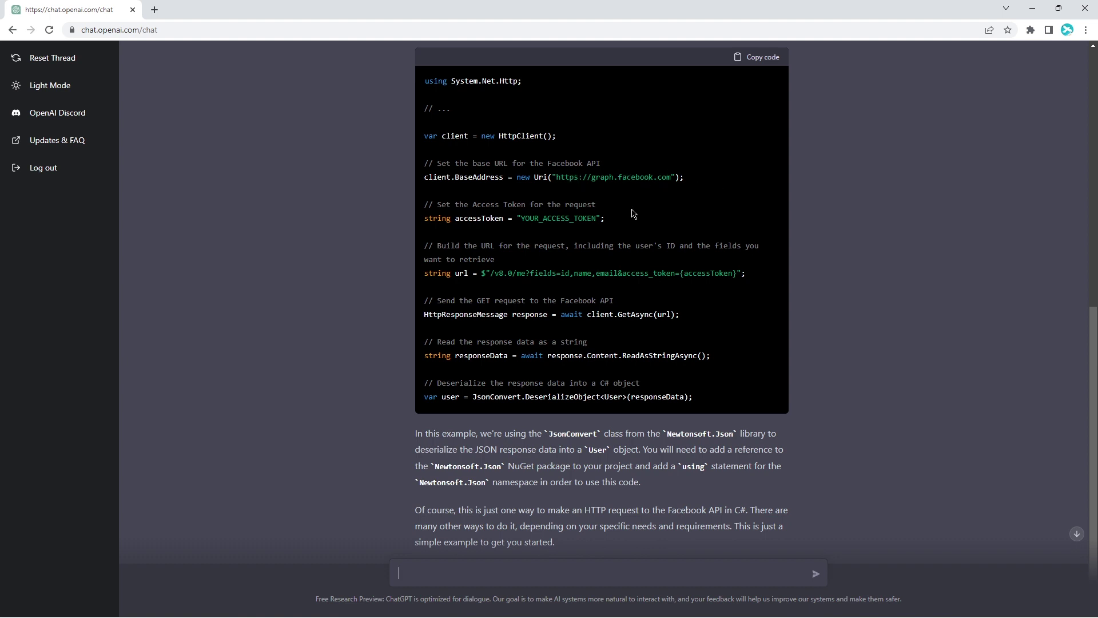
scroll(637, 262, "down", 1)
scroll(636, 262, "down", 1)
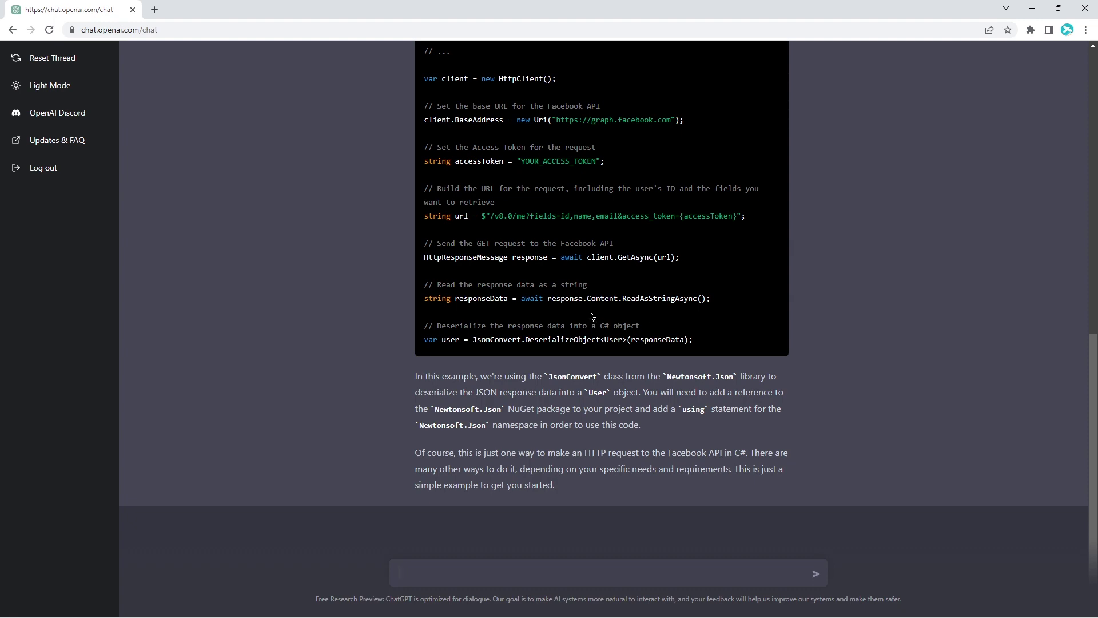
scroll(588, 314, "up", 5)
scroll(588, 314, "down", 5)
- Ask "how do i make an http request in javascript" and scroll back up to the answer
type("how ")
type("i i do")
key("BackSpace")
key("BackSpace")
key("BackSpace")
key("BackSpace")
key("BackSpace")
type("do")
type("make an http request in ")
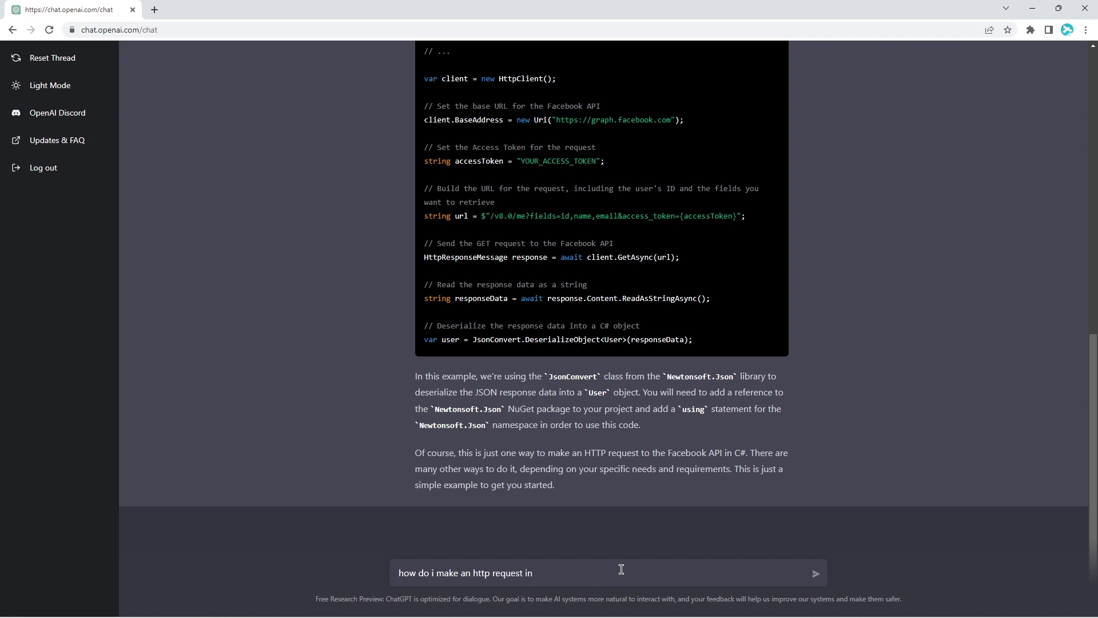
type("java scipt")
key("BackSpace")
key("BackSpace")
key("Return")
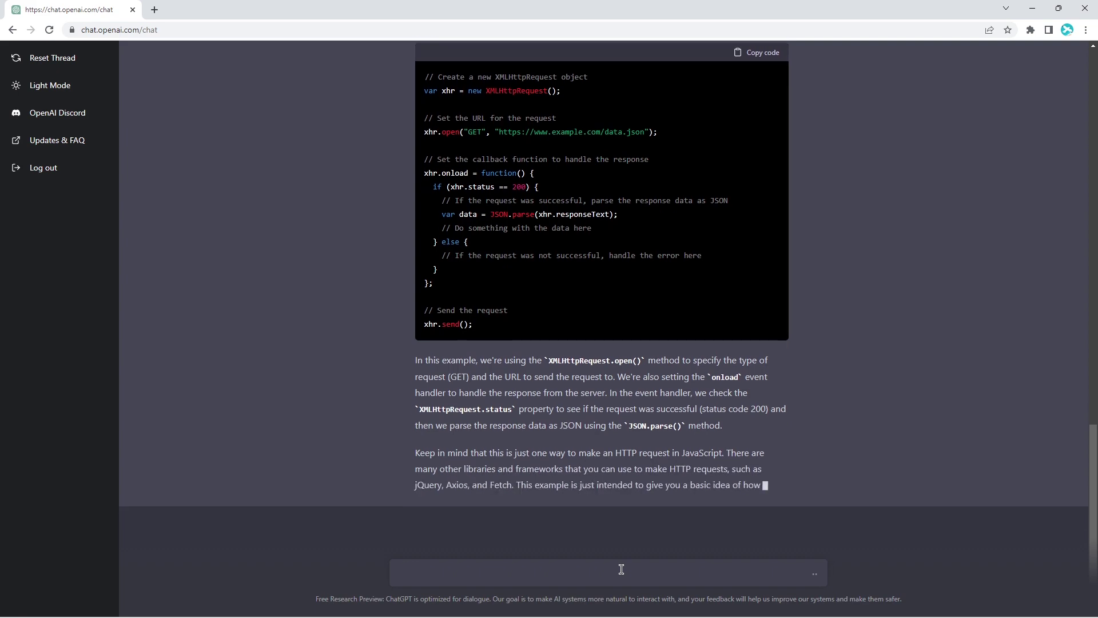
scroll(637, 238, "up", 5)
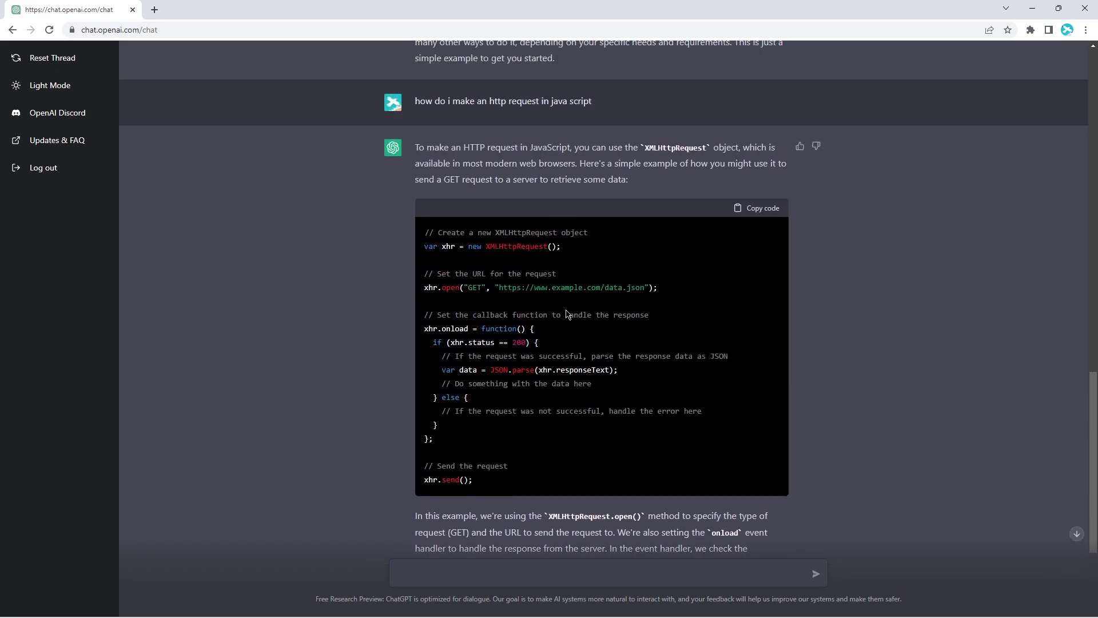
- Scroll up and down through the JavaScript XMLHttpRequest answer to read it fully
scroll(570, 288, "up", 9)
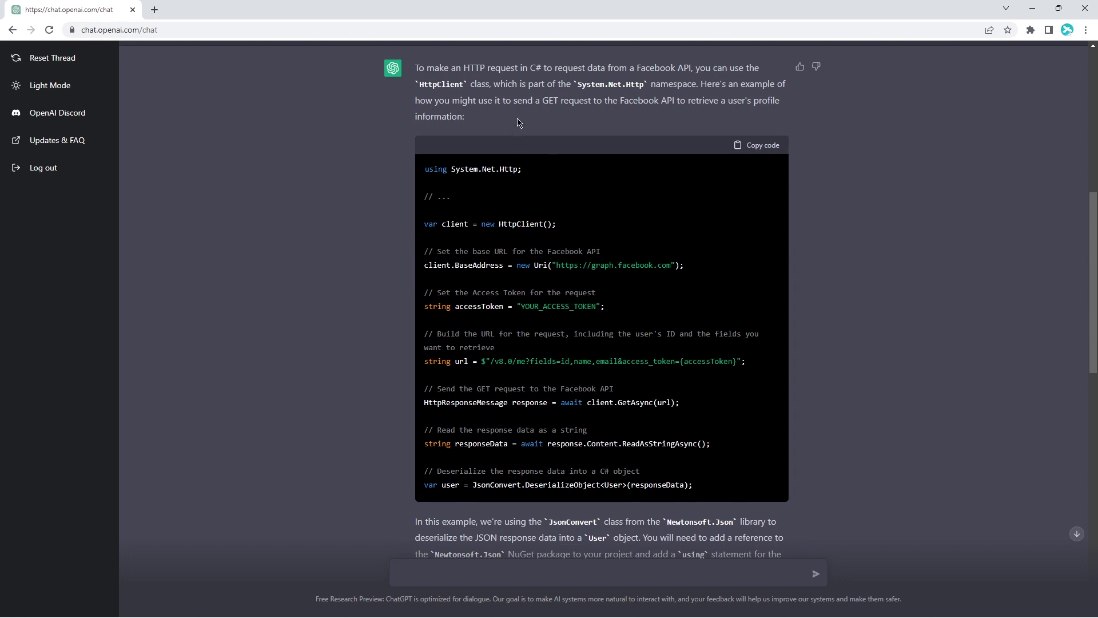
scroll(545, 240, "down", 2)
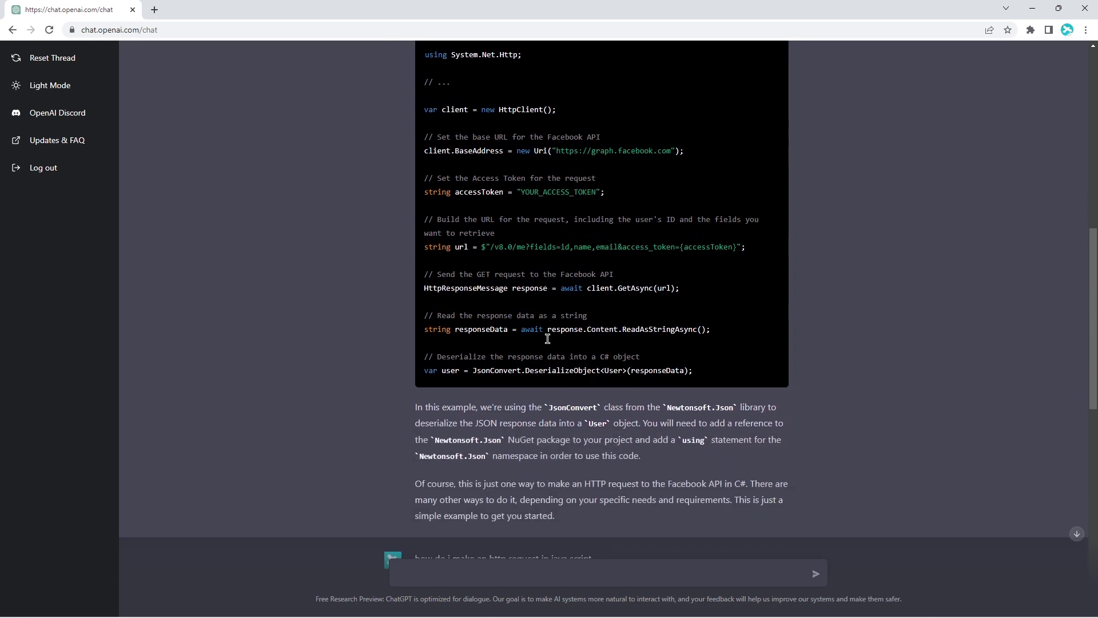
scroll(548, 343, "up", 2)
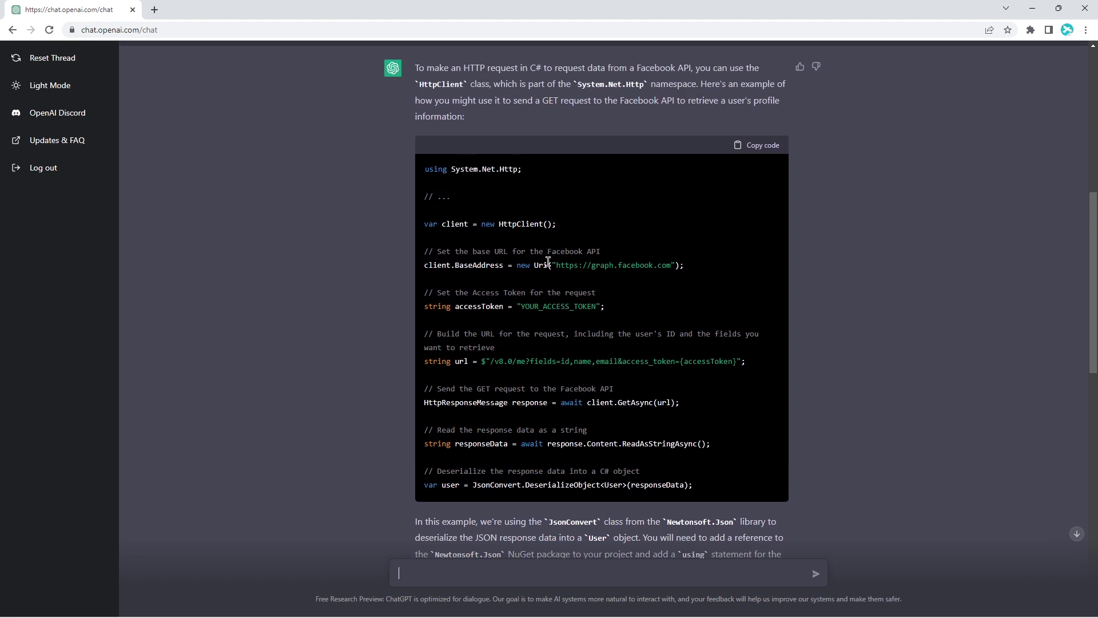
scroll(589, 212, "down", 2)
scroll(589, 216, "up", 2)
scroll(590, 213, "down", 13)
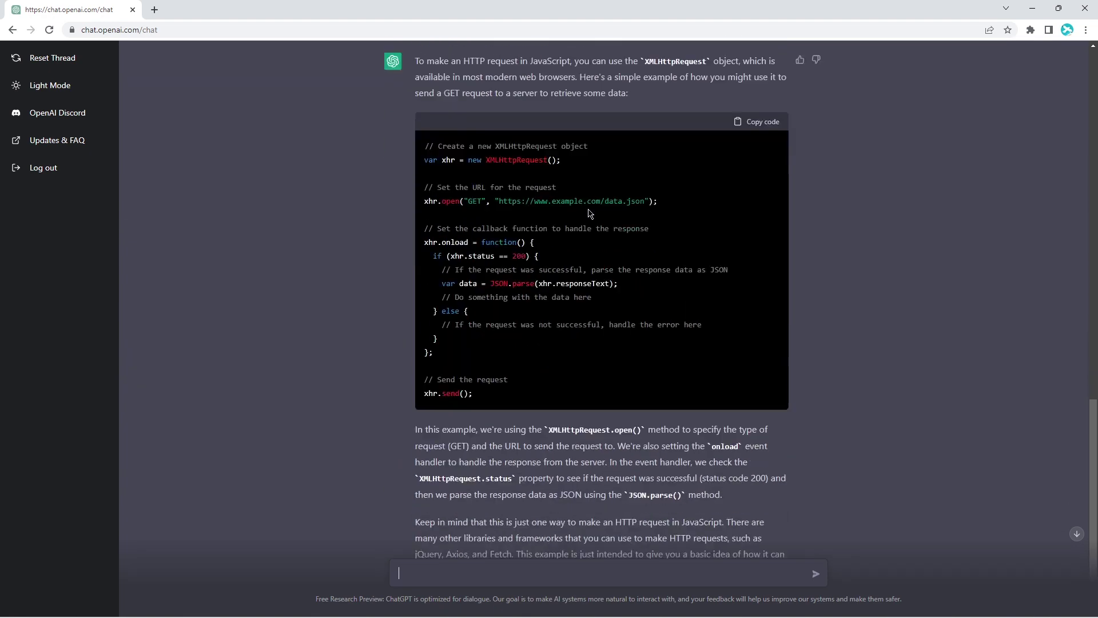
scroll(567, 305, "up", 2)
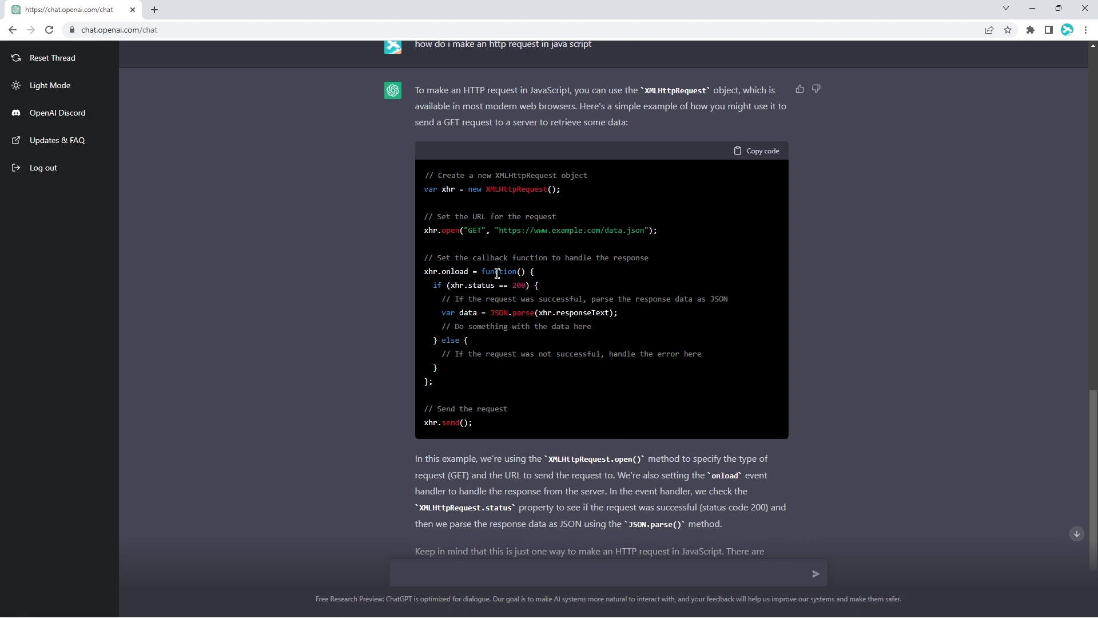
scroll(568, 278, "up", 1)
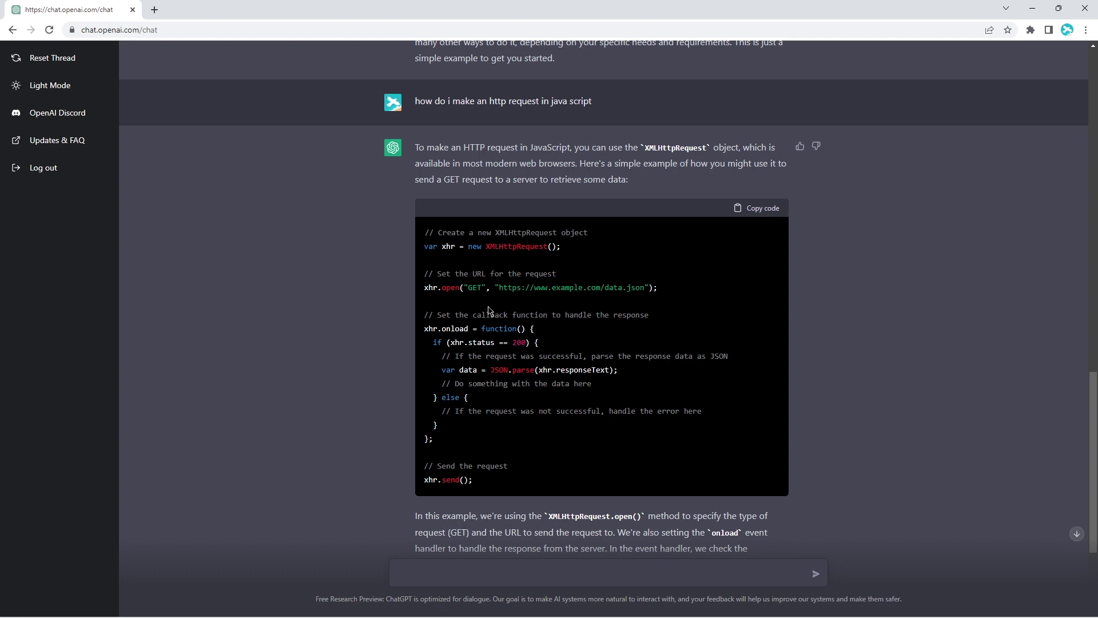
scroll(480, 303, "down", 2)
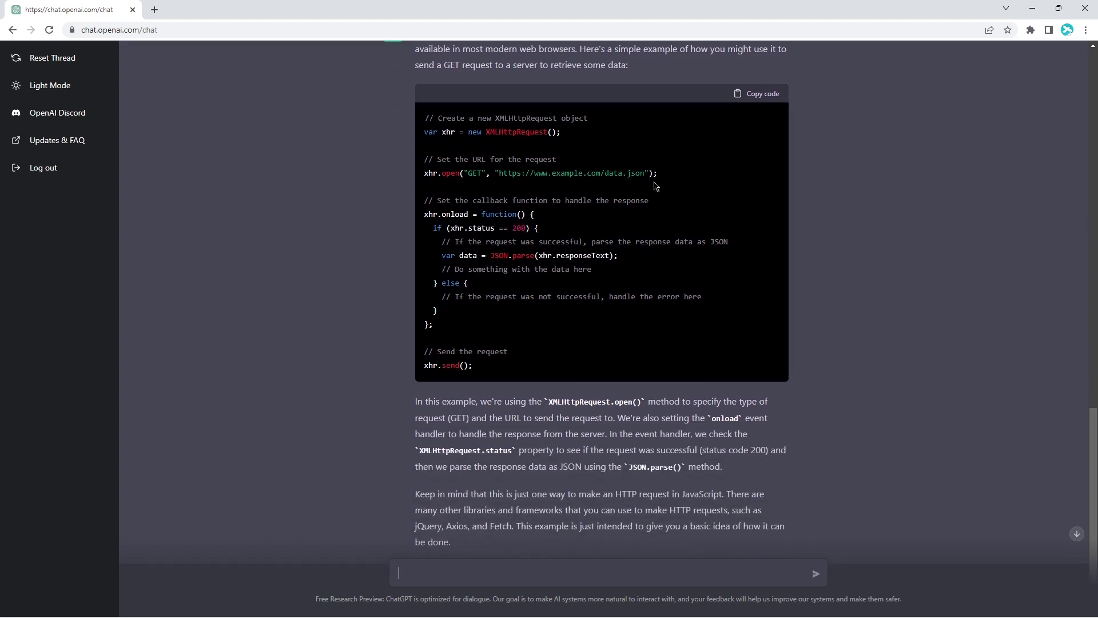
scroll(548, 222, "down", 1)
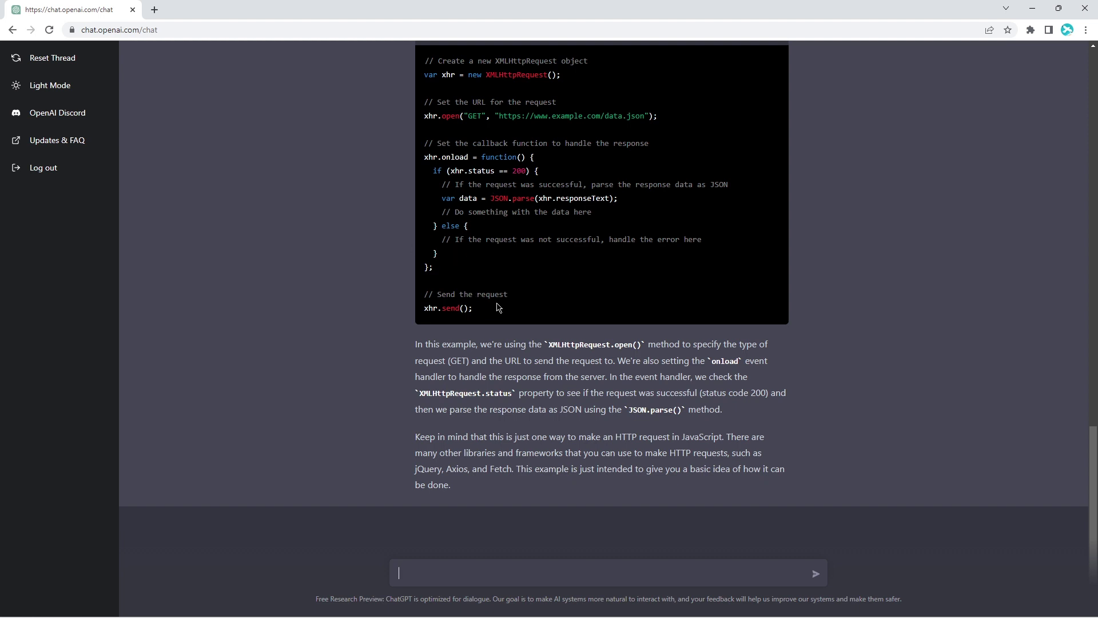
scroll(470, 243, "up", 2)
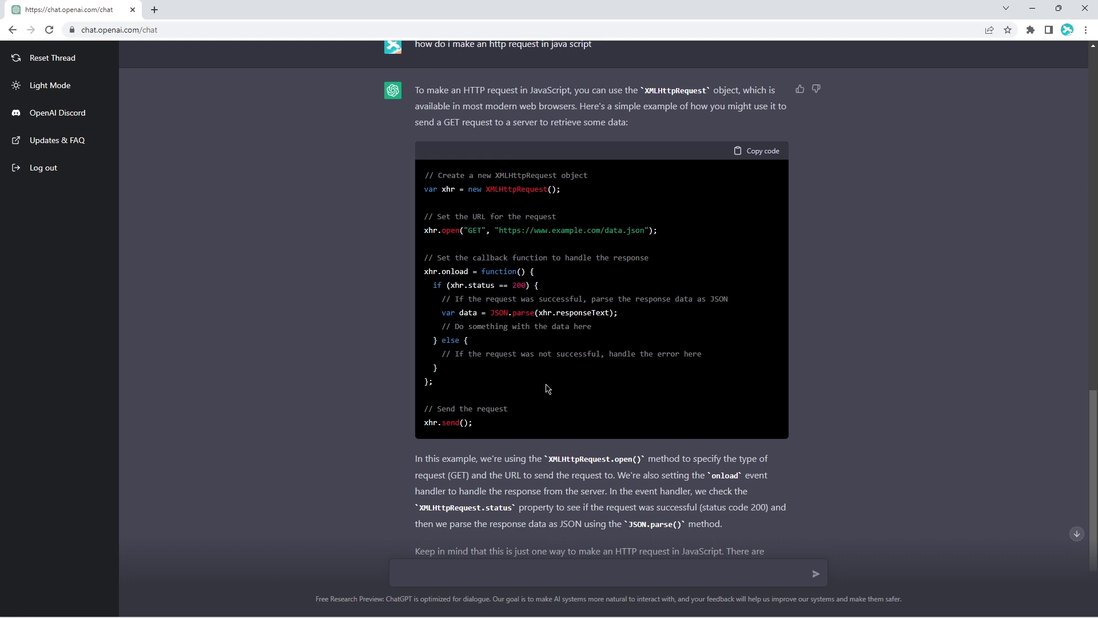
scroll(353, 339, "down", 2)
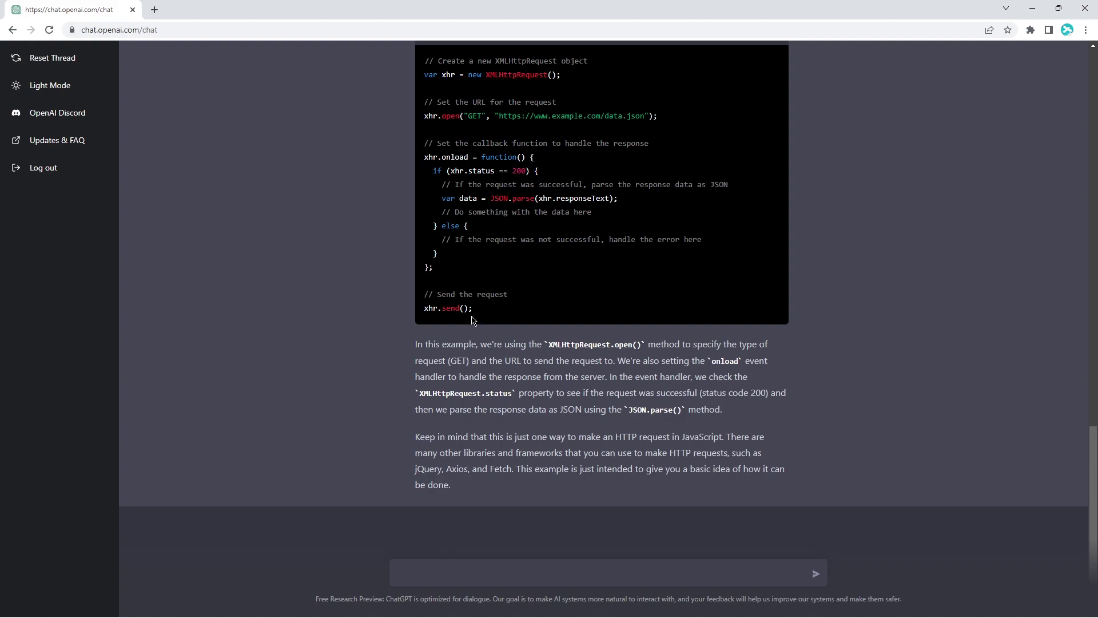
scroll(492, 305, "up", 20)
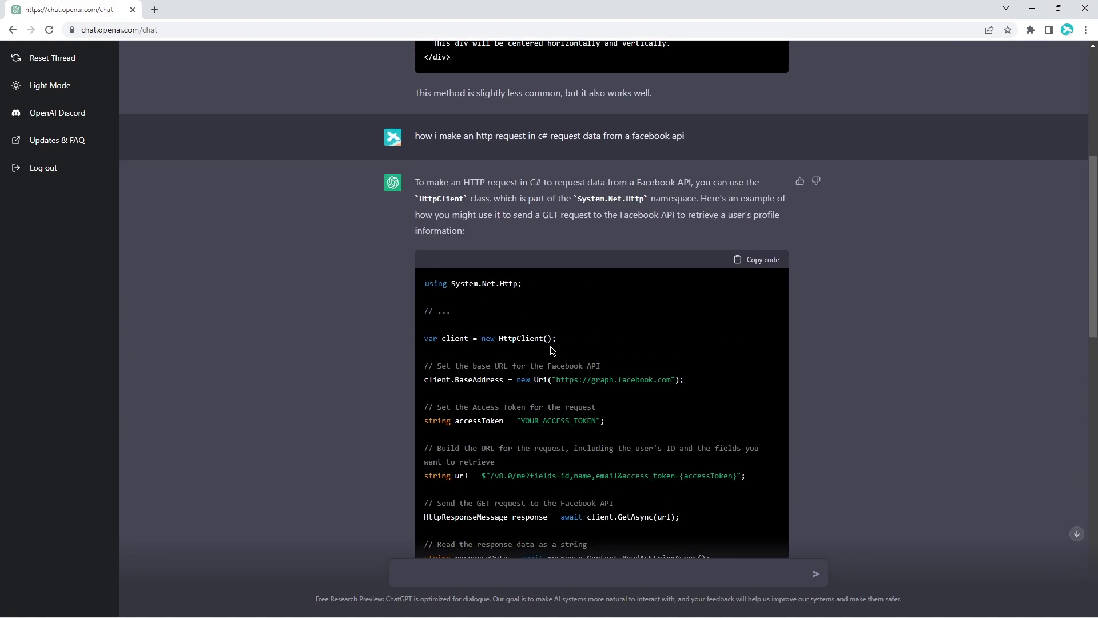
scroll(552, 347, "down", 15)
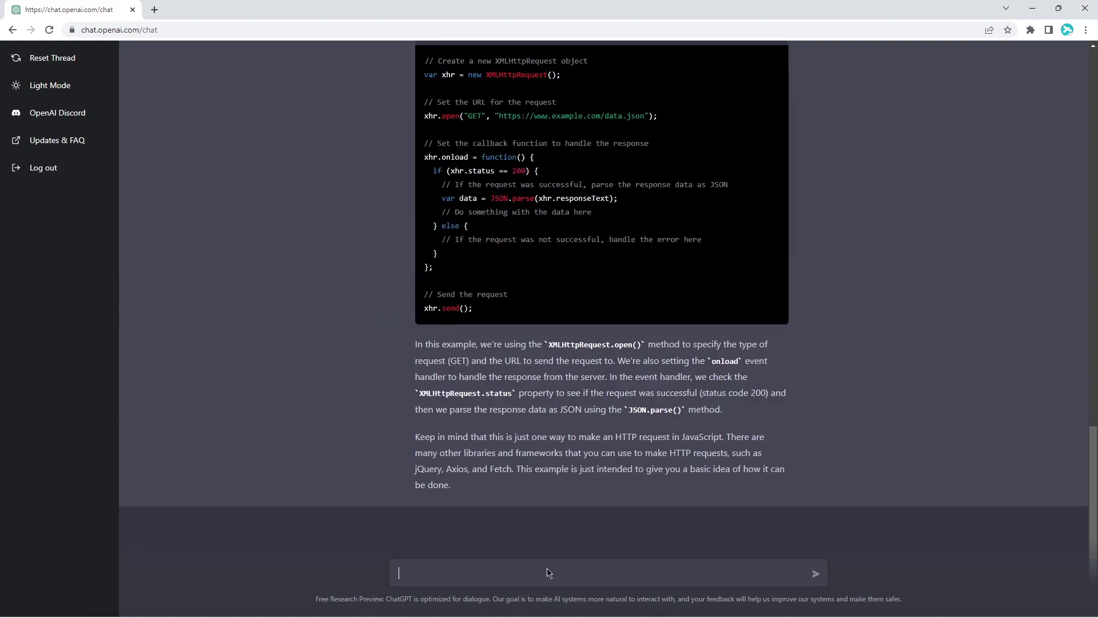
- Reuse the earlier JavaScript question to ask "how do i make an http request in python"
scroll(466, 284, "up", 7)
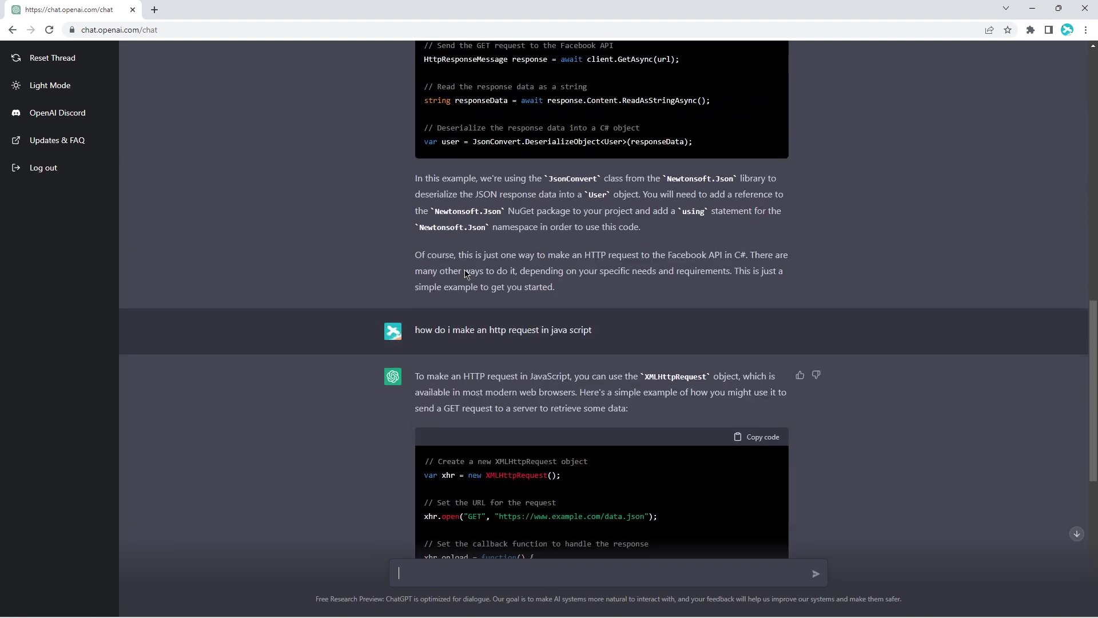
left_click_drag(416, 330, 589, 330)
key("ctrl+c")
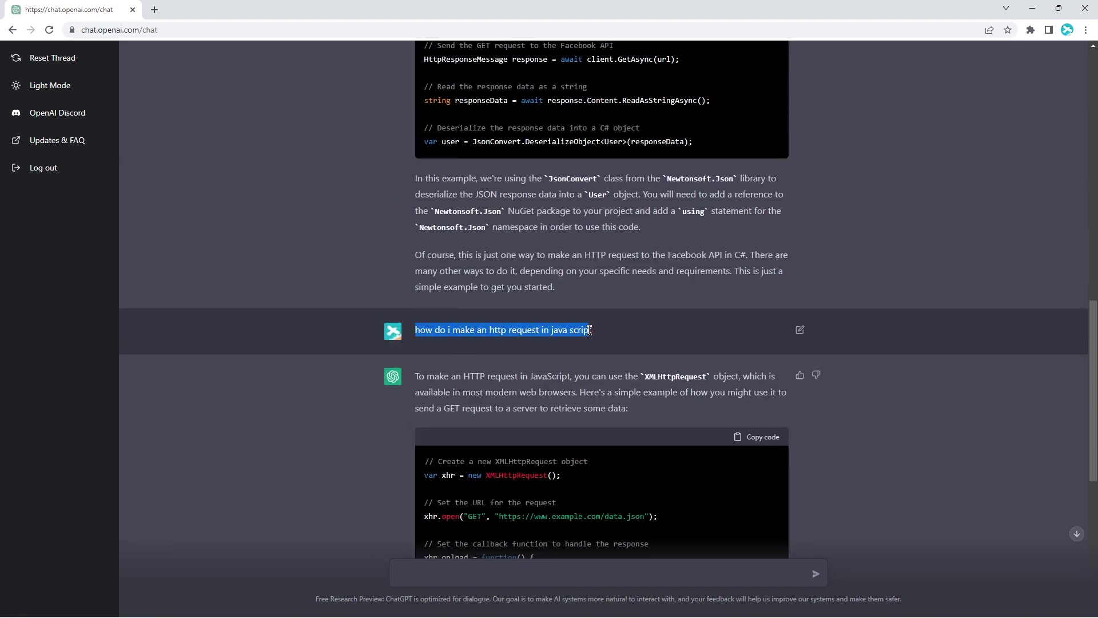
scroll(589, 329, "down", 7)
left_click(547, 567)
key("ctrl+v")
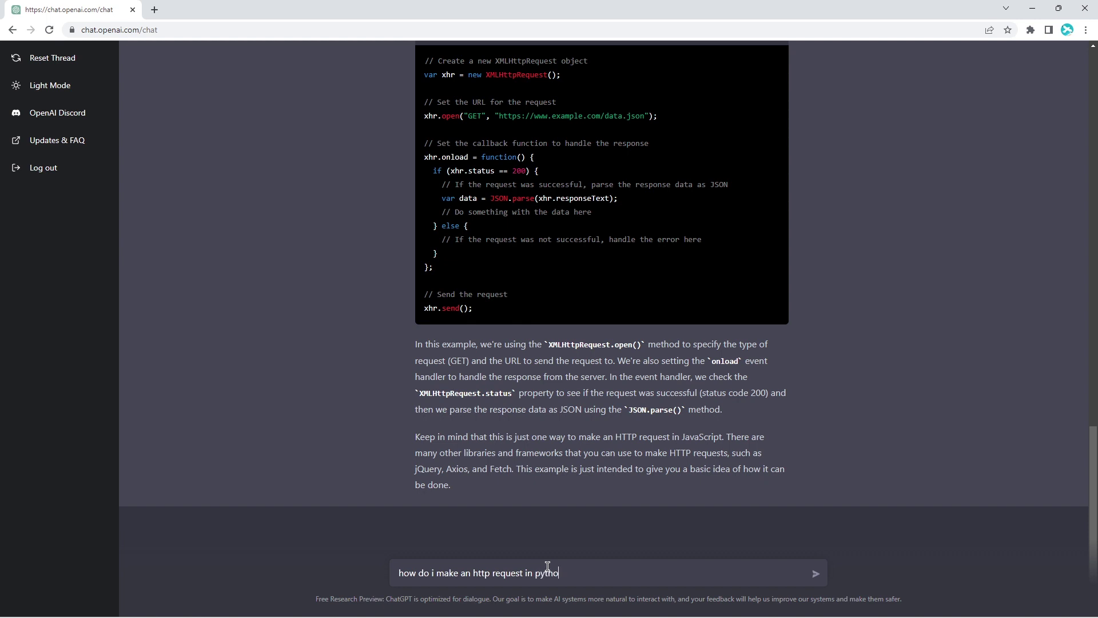
key("Return")
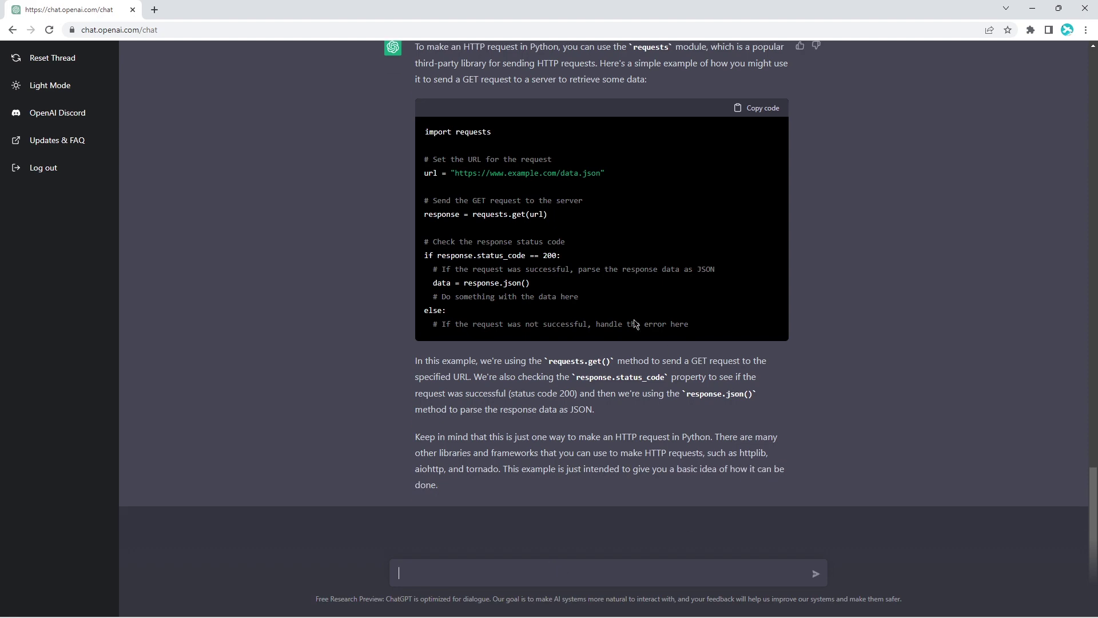
- Scroll through the Python requests.get answer while it finishes generating
scroll(622, 311, "up", 4)
scroll(610, 435, "down", 1)
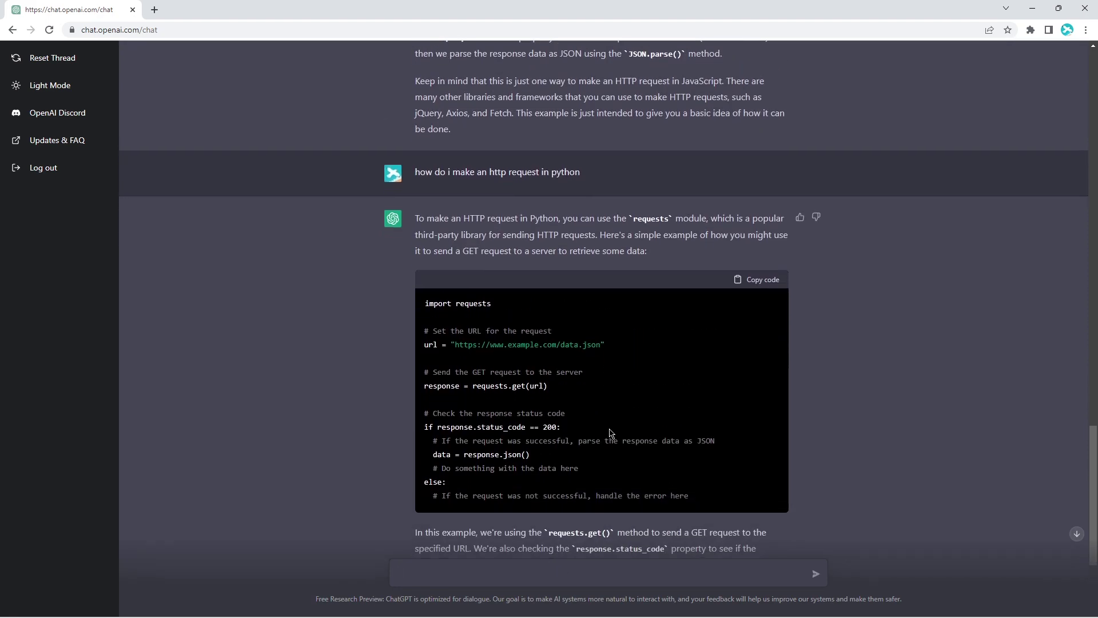
scroll(609, 433, "down", 3)
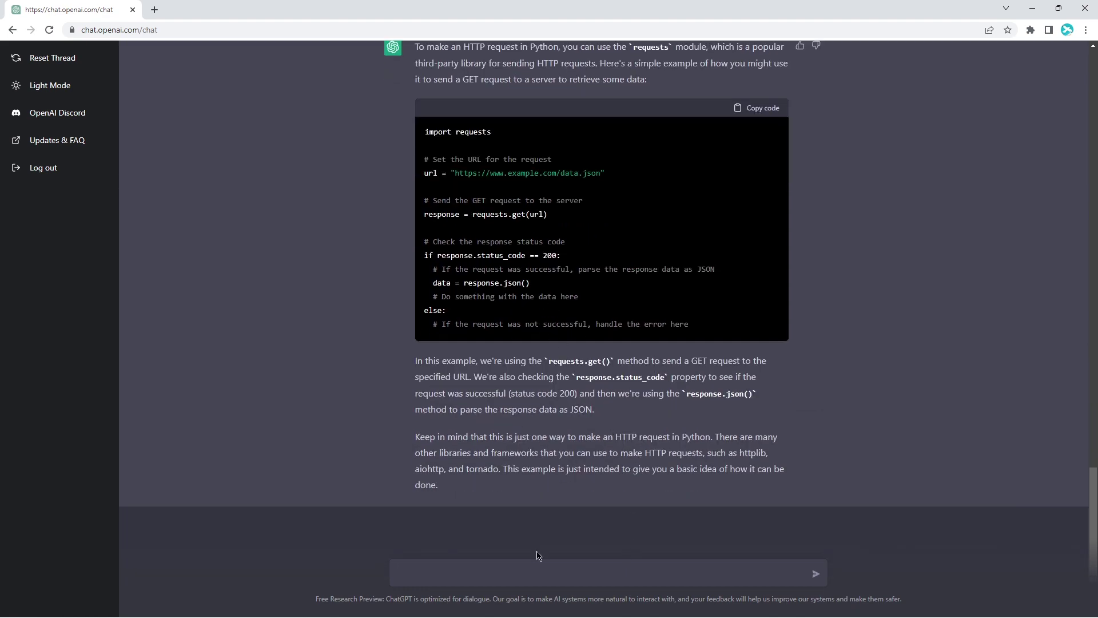
scroll(549, 286, "up", 3)
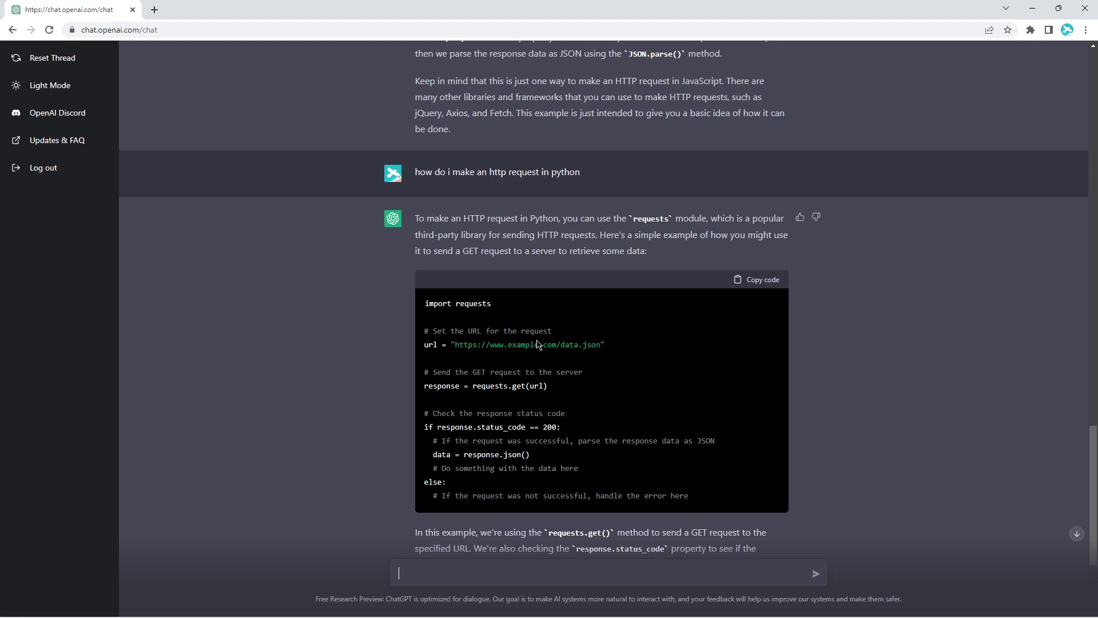
scroll(558, 369, "down", 1)
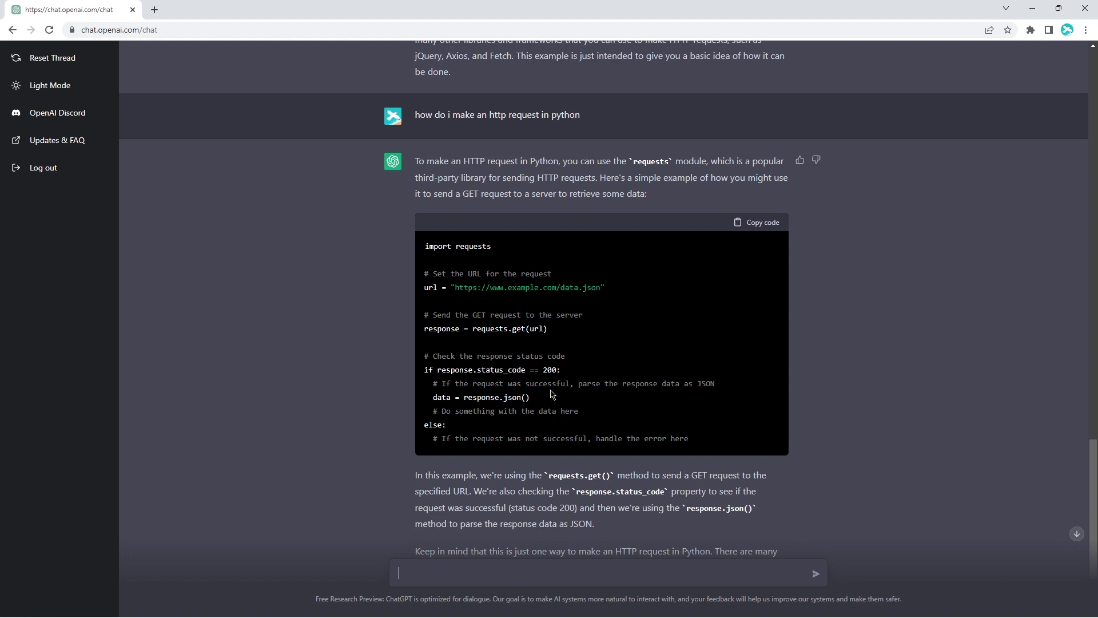
scroll(520, 406, "down", 2)
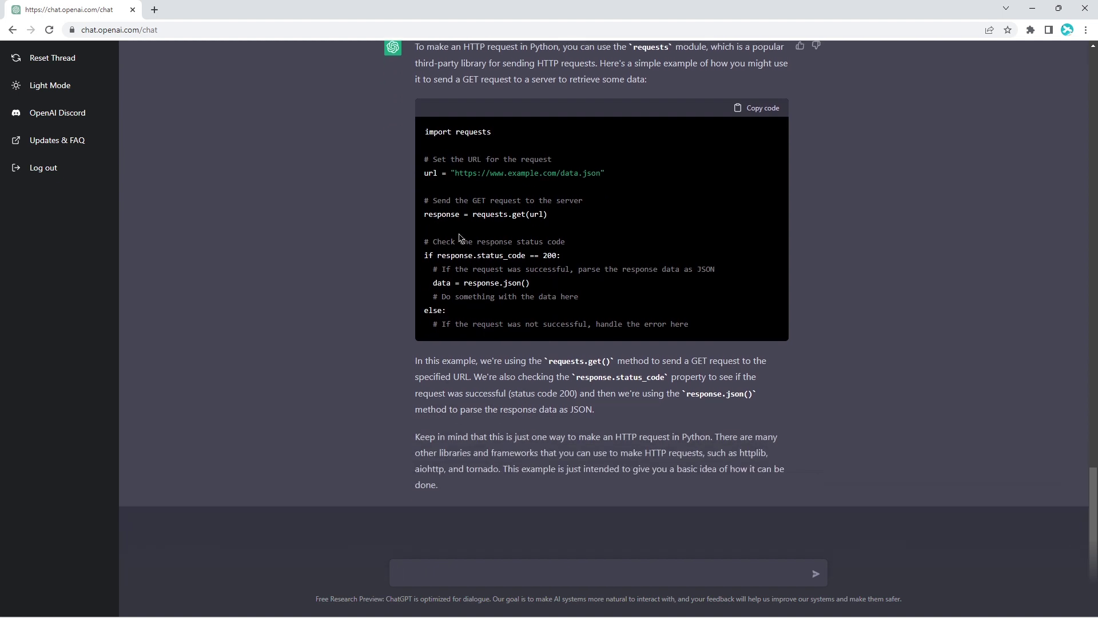
scroll(543, 216, "up", 2)
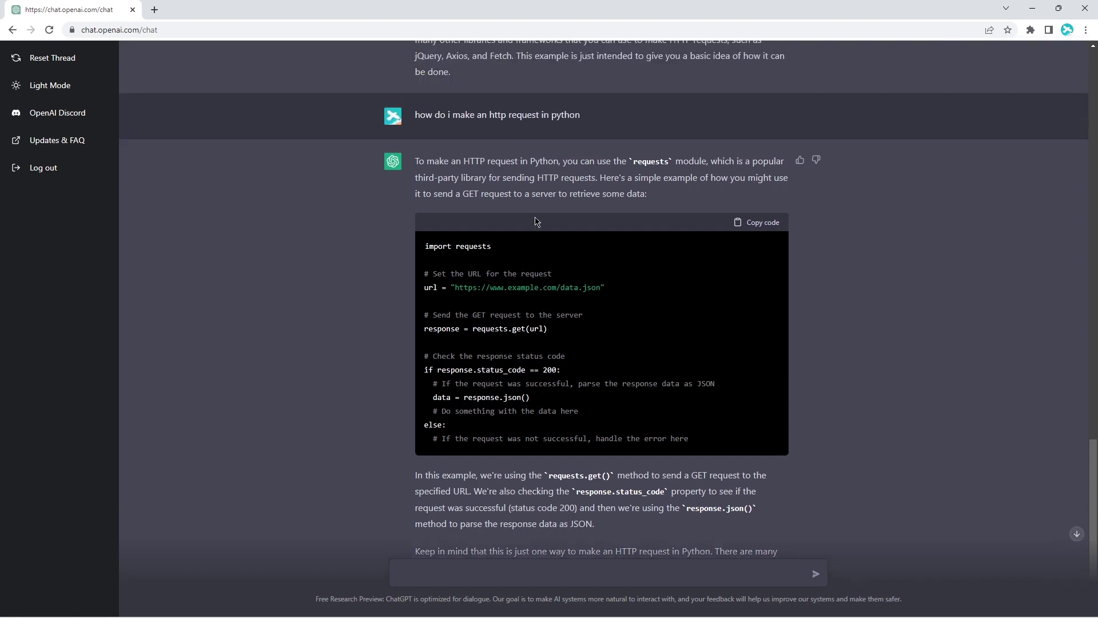
scroll(521, 299, "up", 11)
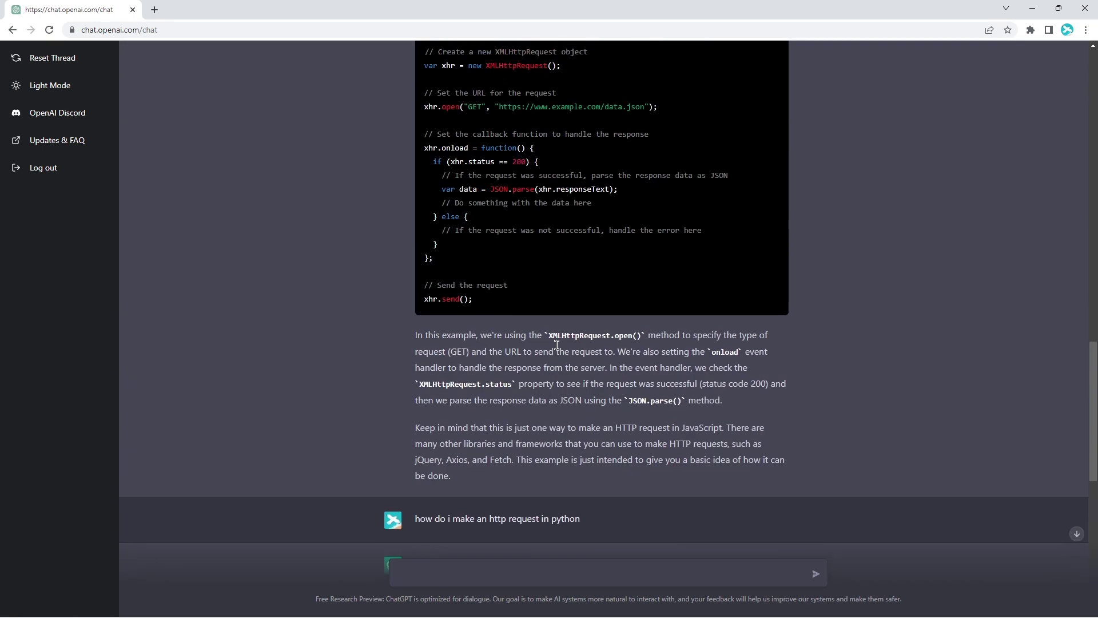
scroll(558, 348, "up", 13)
scroll(546, 332, "down", 20)
scroll(546, 345, "down", 6)
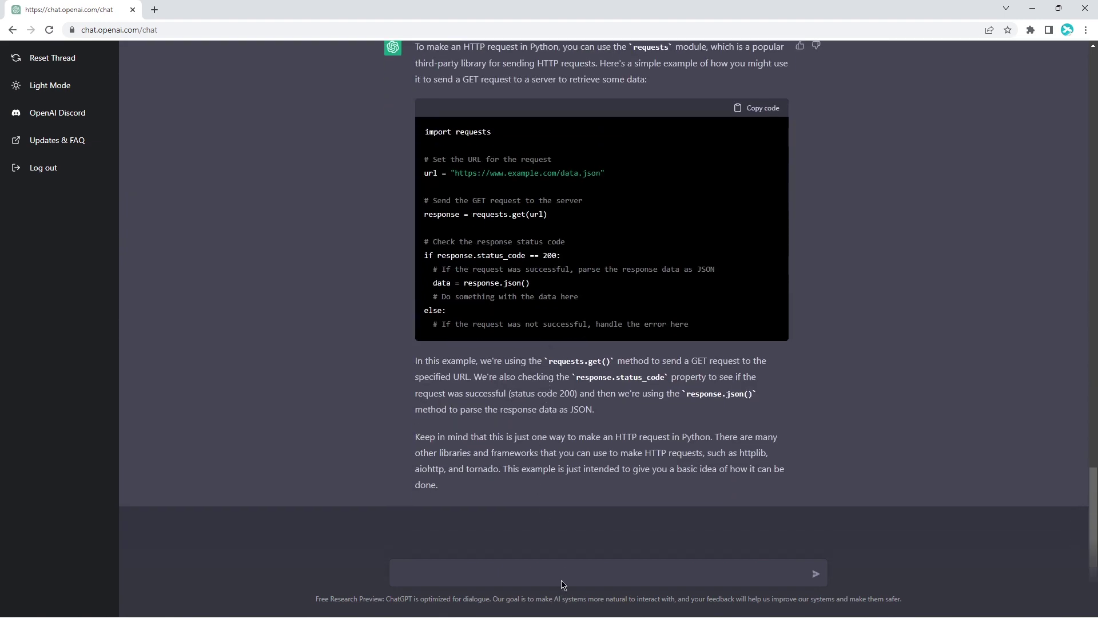
- Send a question on making an HTTP request in Python from a Facebook API
left_click(561, 572)
type("how do i make an http request in java scrip")
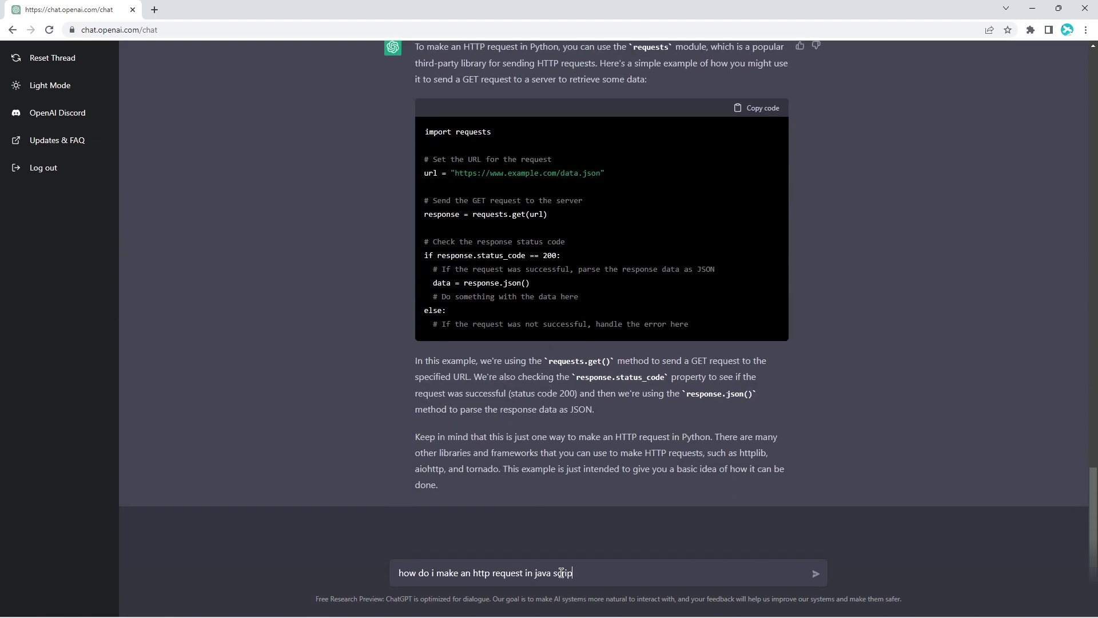
double_click(561, 572)
left_click_drag(532, 573, 571, 572)
key("BackSpace")
key("Return")
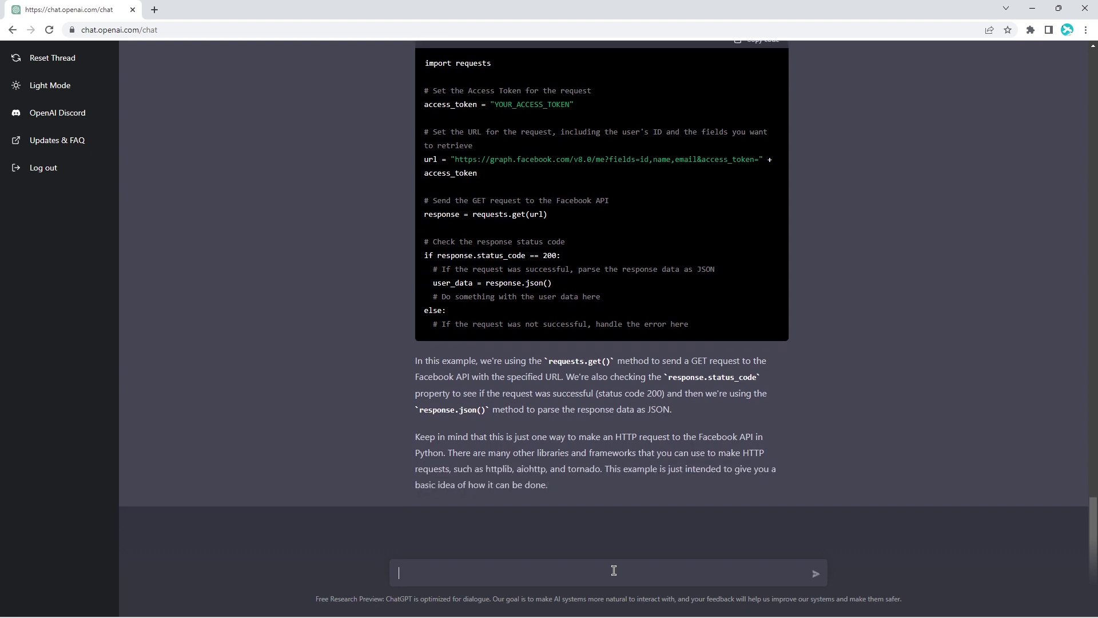
- Scroll through the conversation to review the Python Graph API requests example
scroll(606, 329, "up", 2)
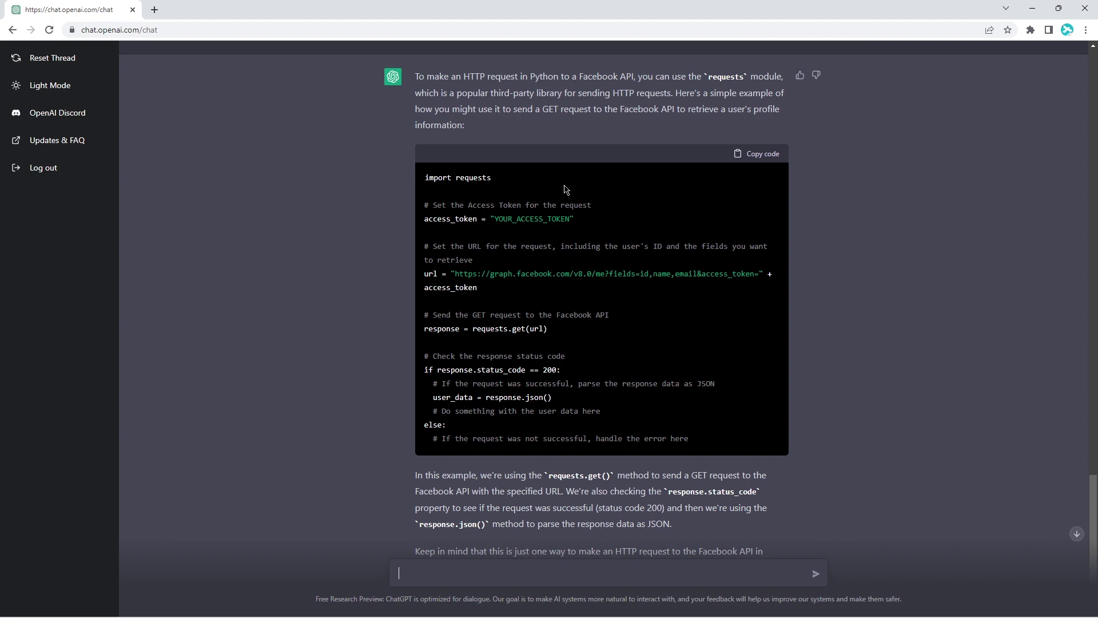
scroll(565, 189, "up", 1)
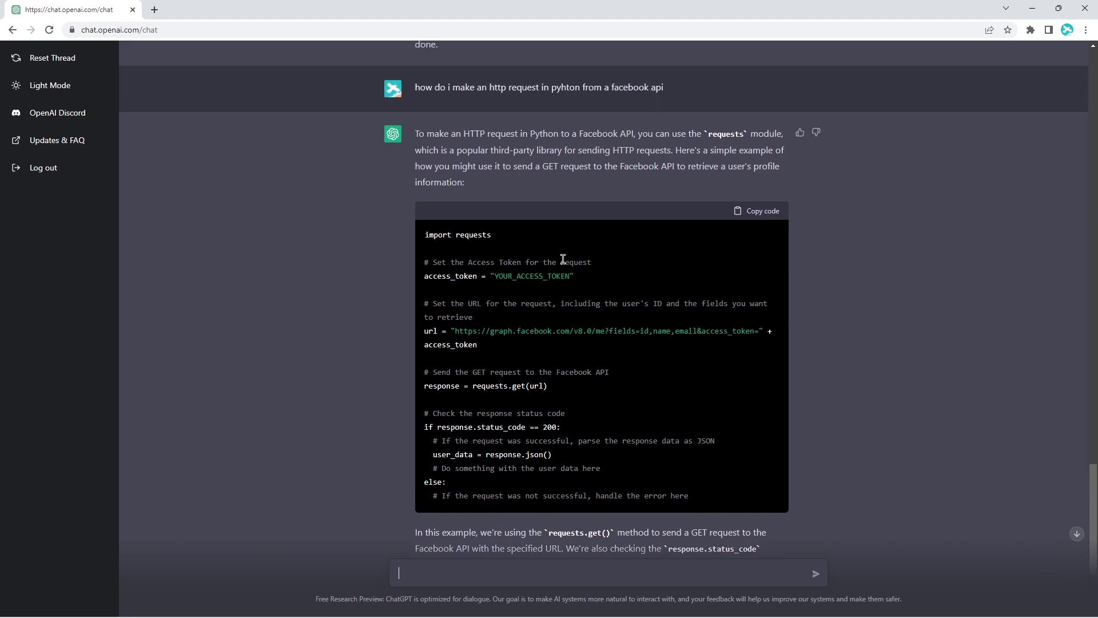
scroll(644, 303, "down", 2)
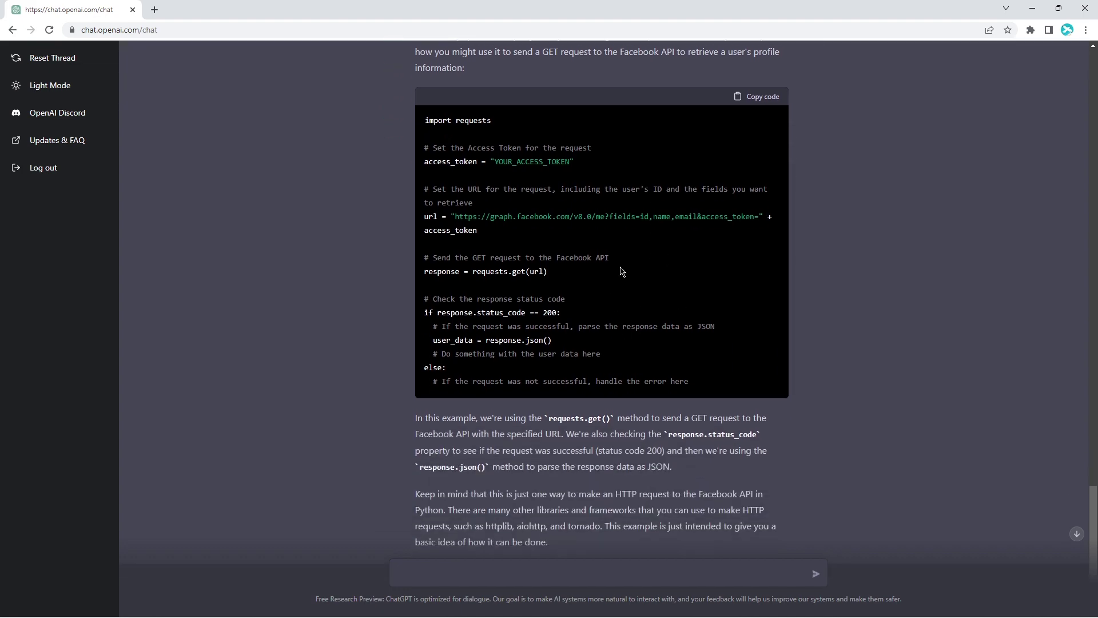
scroll(622, 271, "up", 3)
scroll(572, 315, "up", 4)
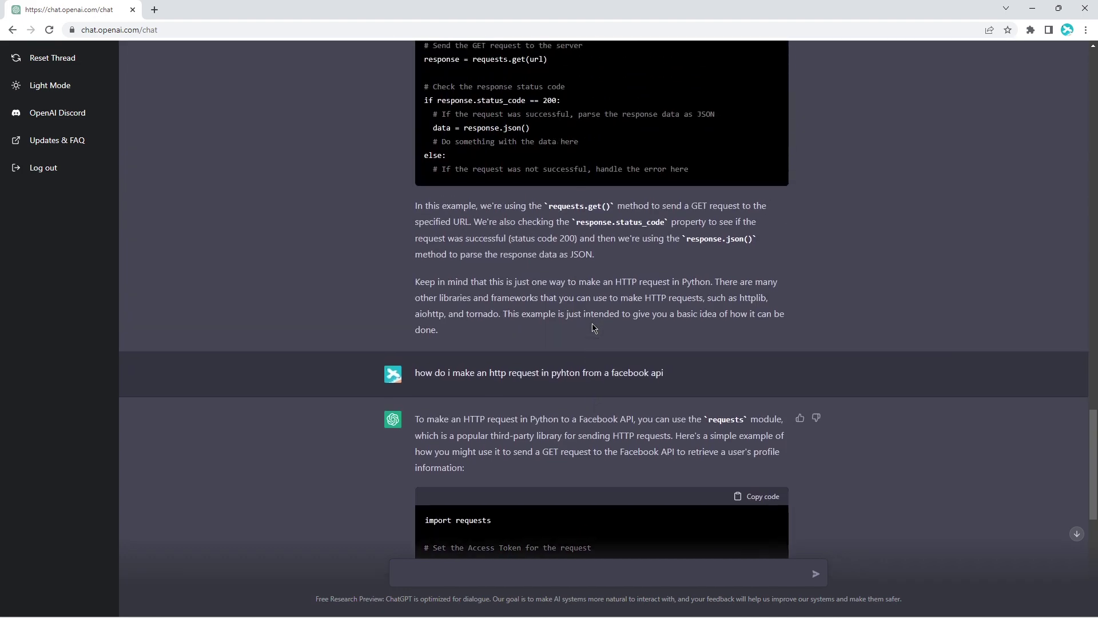
scroll(606, 241, "up", 15)
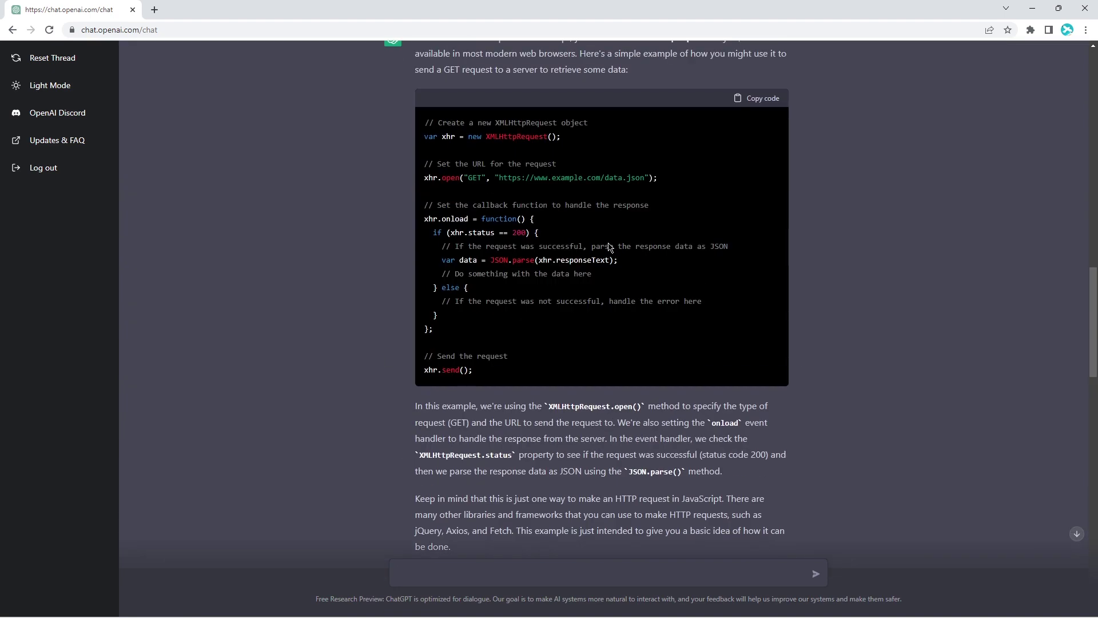
scroll(609, 240, "up", 8)
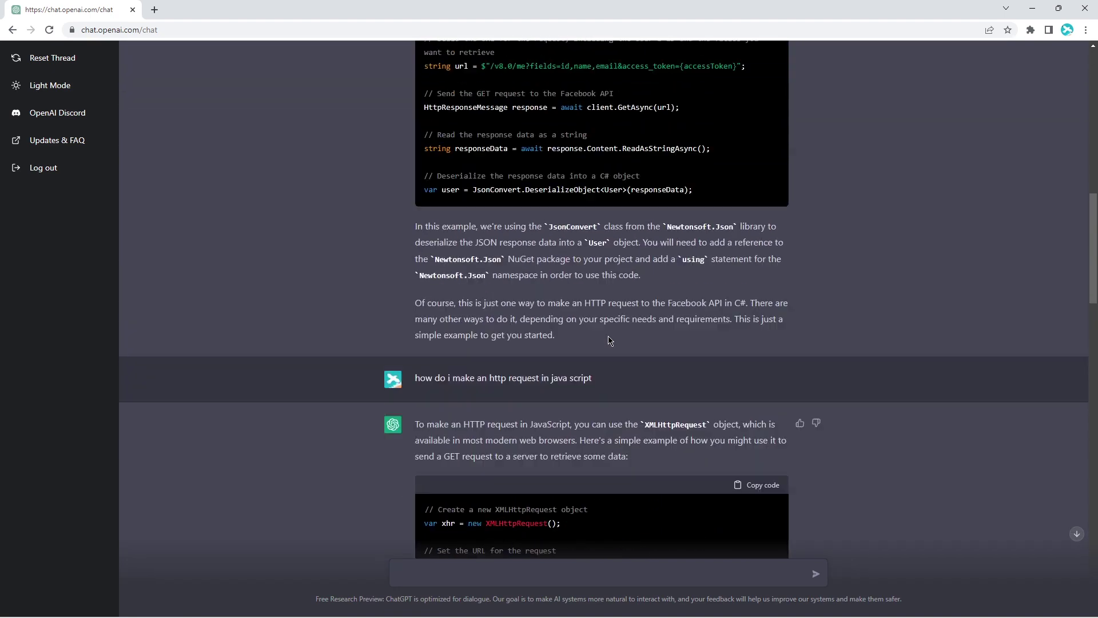
scroll(617, 236, "up", 2)
scroll(618, 238, "down", 1)
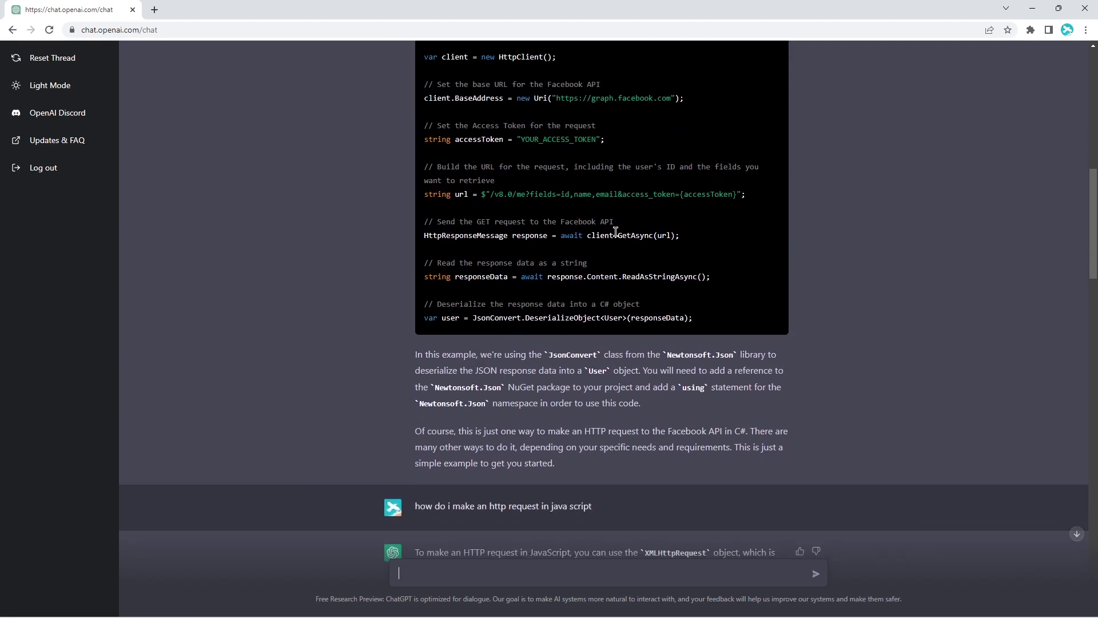
scroll(617, 239, "down", 5)
scroll(617, 240, "down", 14)
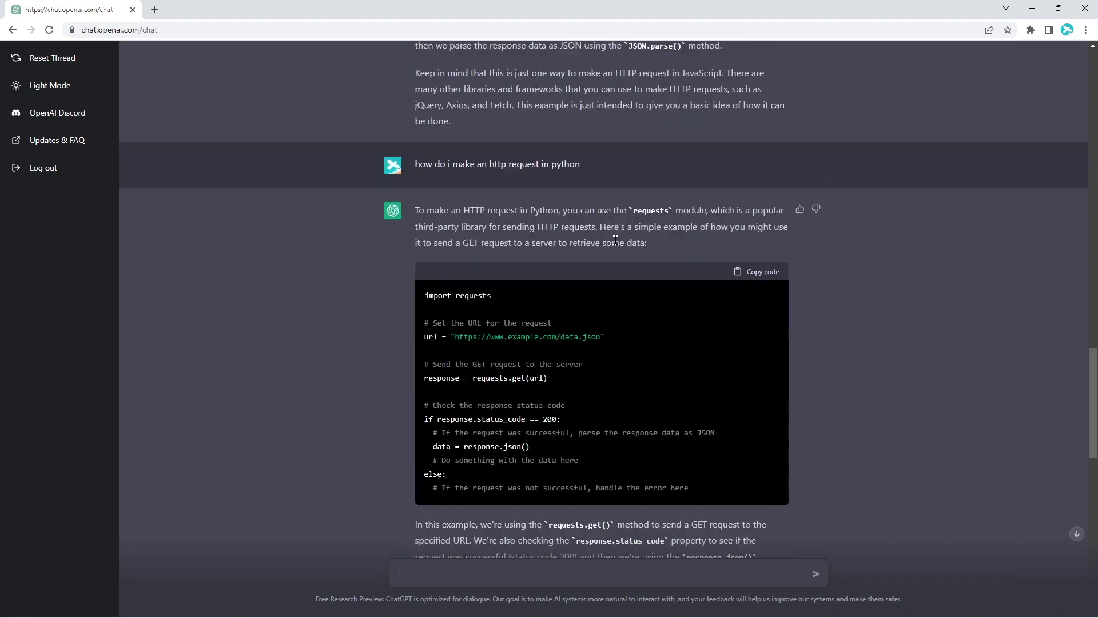
scroll(618, 245, "down", 2)
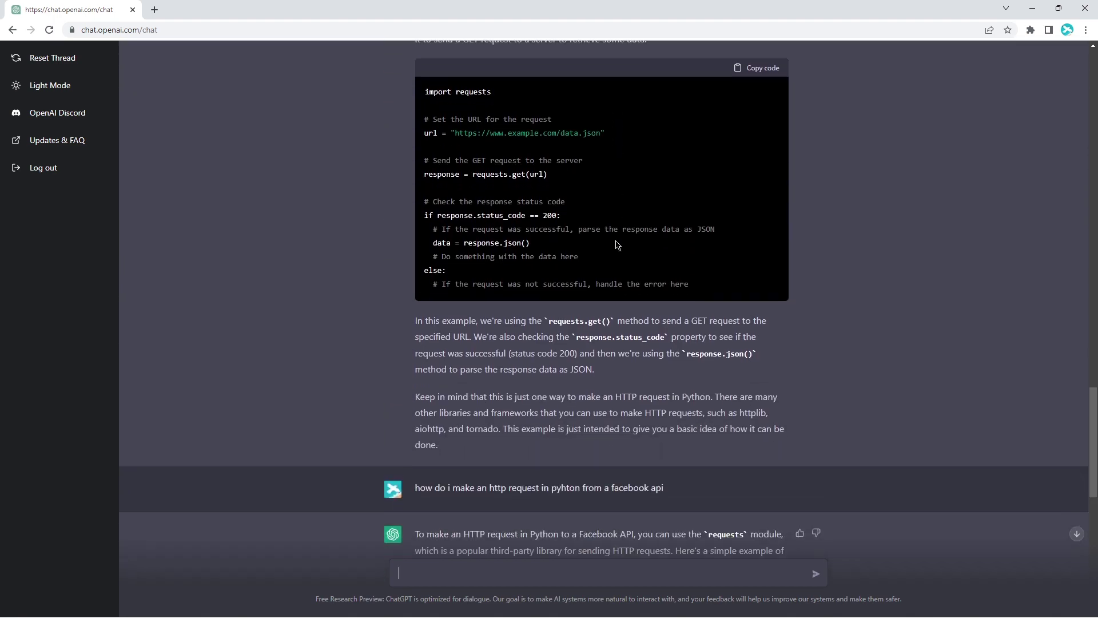
scroll(618, 245, "up", 11)
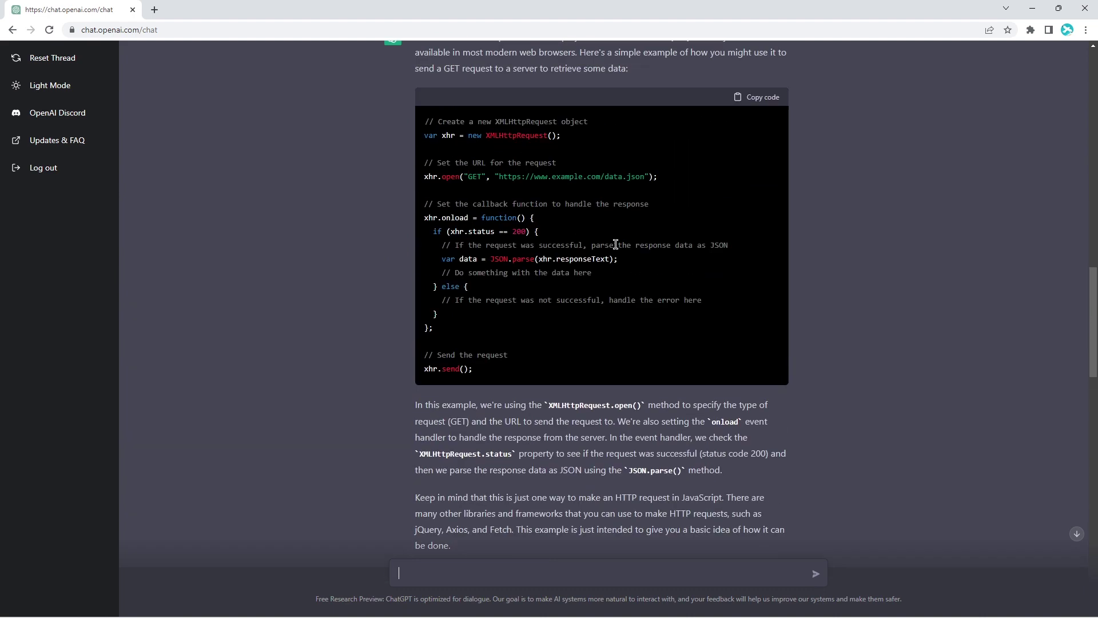
scroll(569, 265, "down", 12)
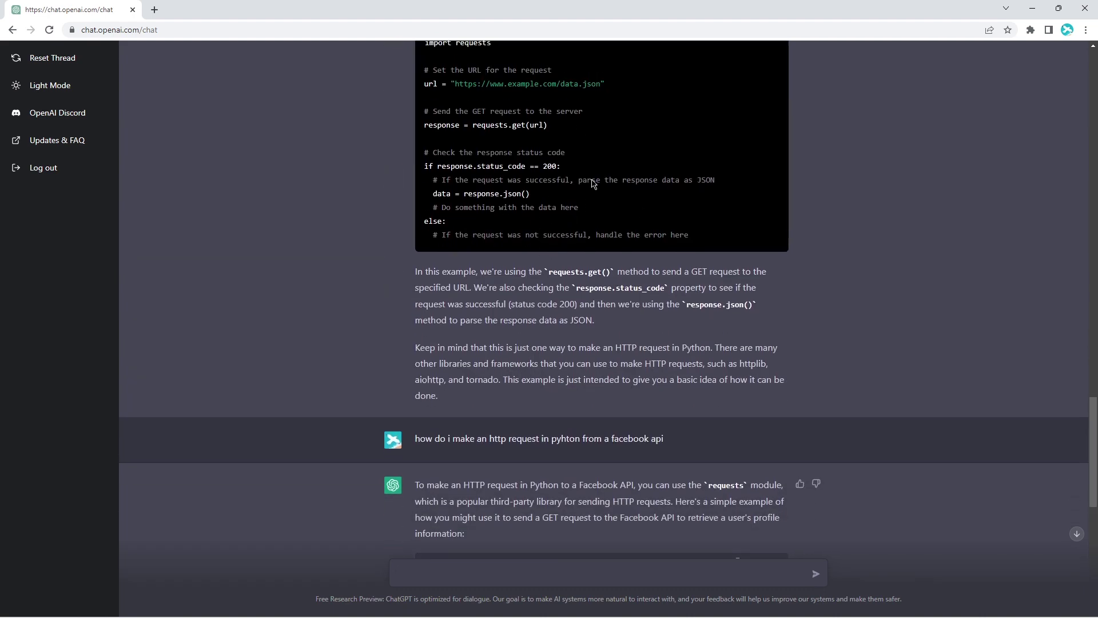
scroll(557, 348, "up", 3)
scroll(557, 347, "down", 13)
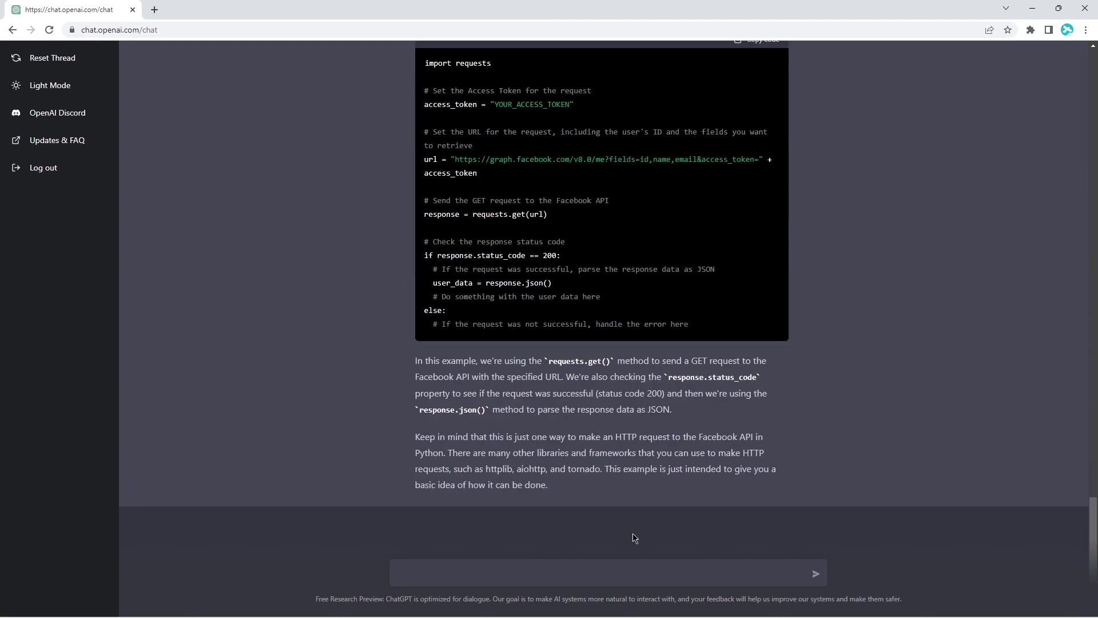
scroll(534, 255, "up", 7)
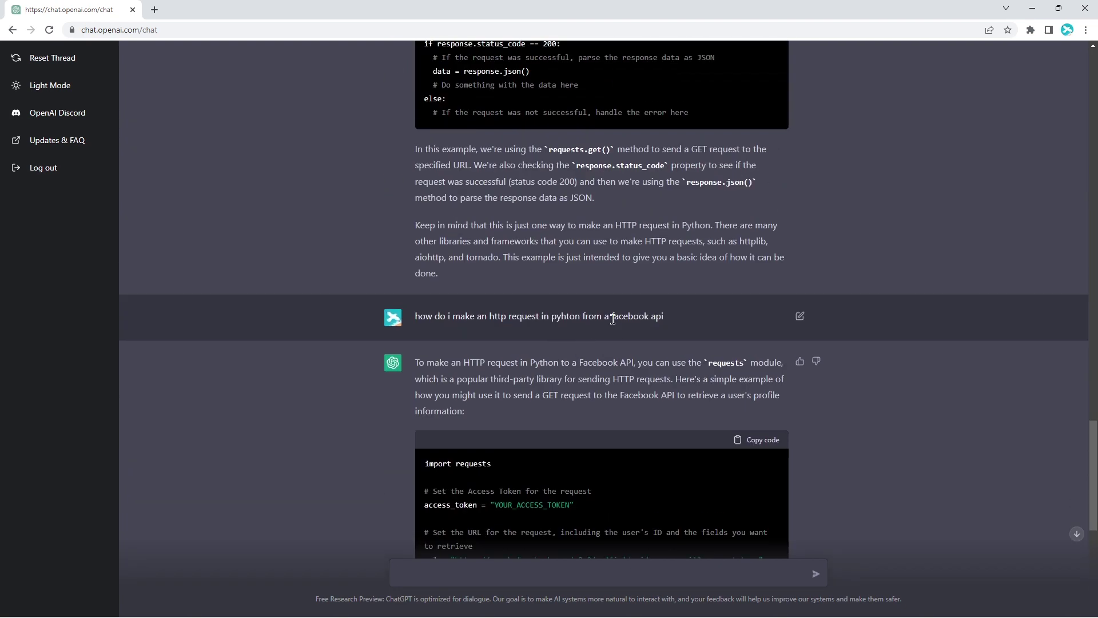
- Copy the Python Facebook API question into the message box and replace "pyhton" with "java"
double_click(617, 316)
triple_click(618, 315)
key("ctrl+c")
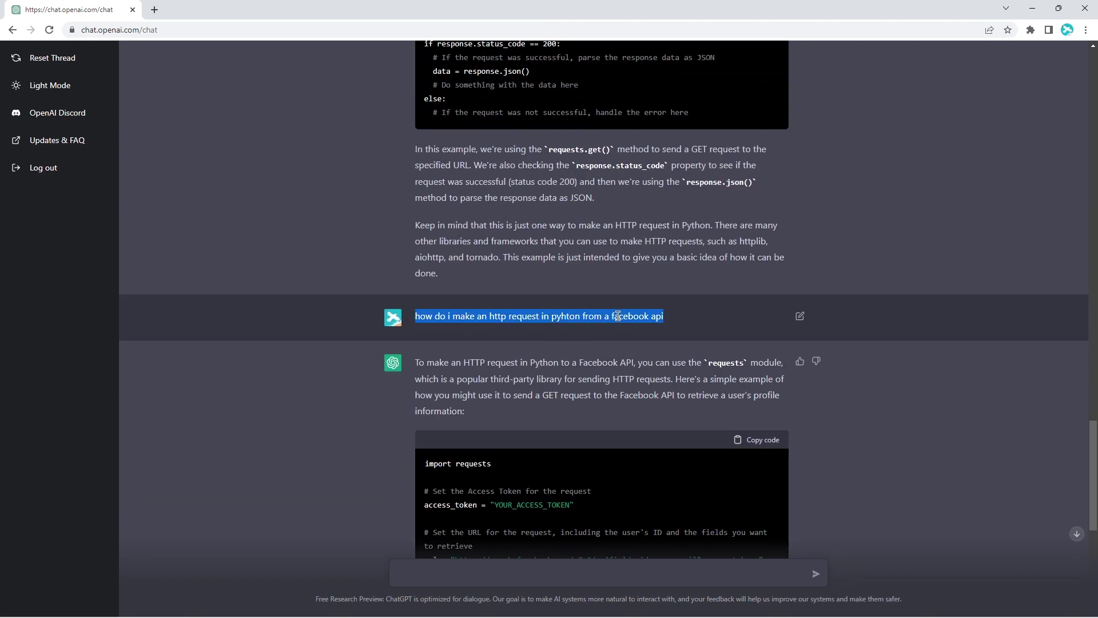
scroll(601, 412, "down", 5)
key("ctrl+minus")
key("ctrl+v")
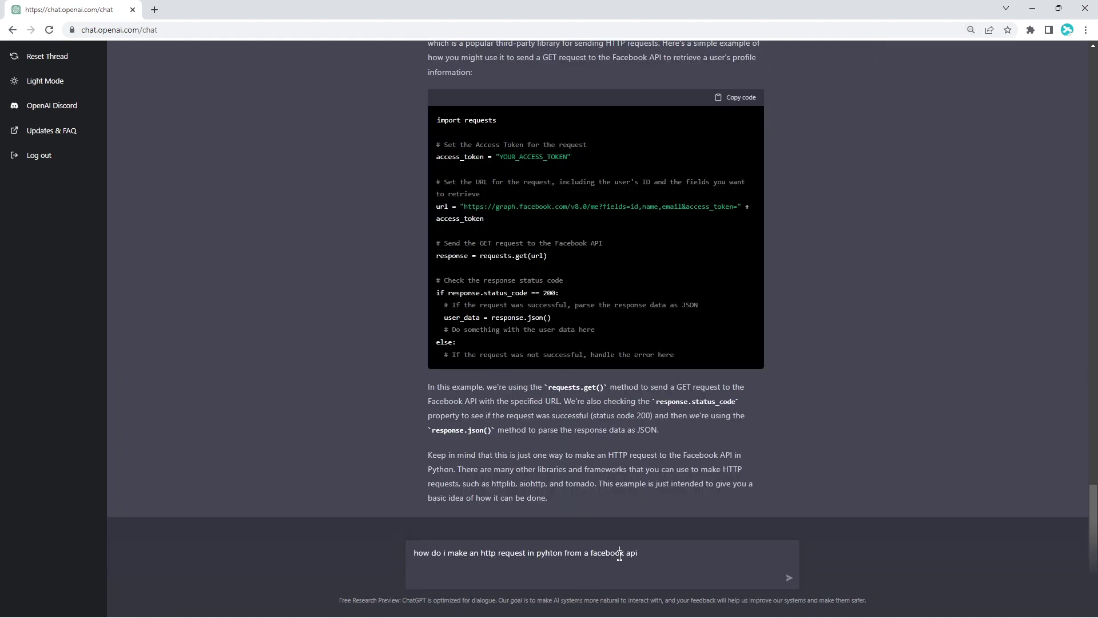
key("BackSpace")
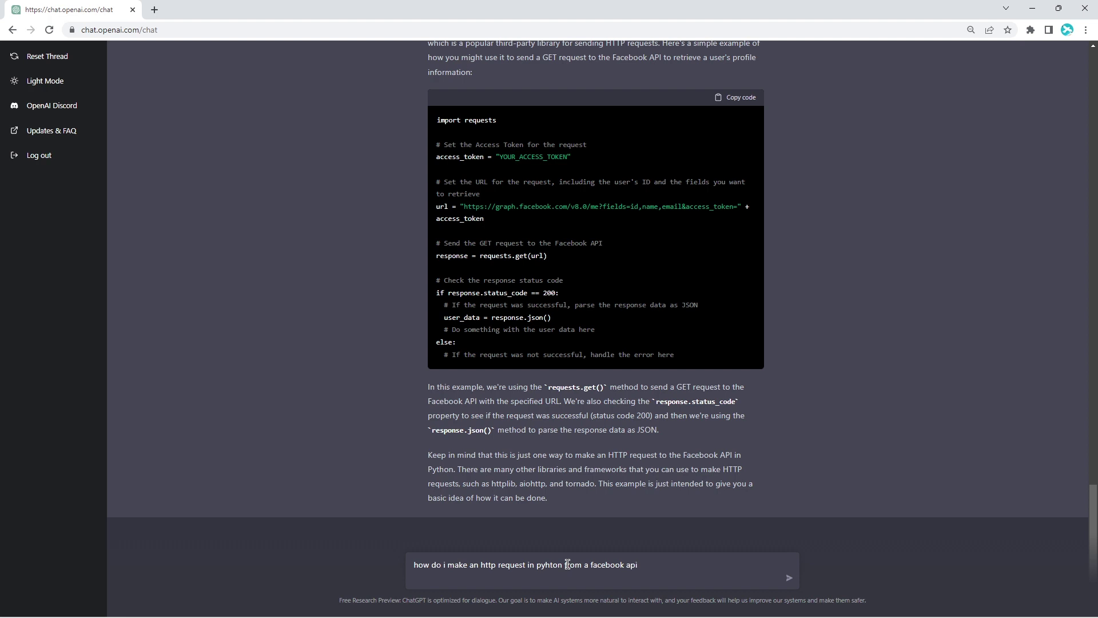
double_click(613, 566)
double_click(549, 567)
type("java")
- Send the Java Facebook API question and follow the HttpClient answer as it generates
left_click(788, 578)
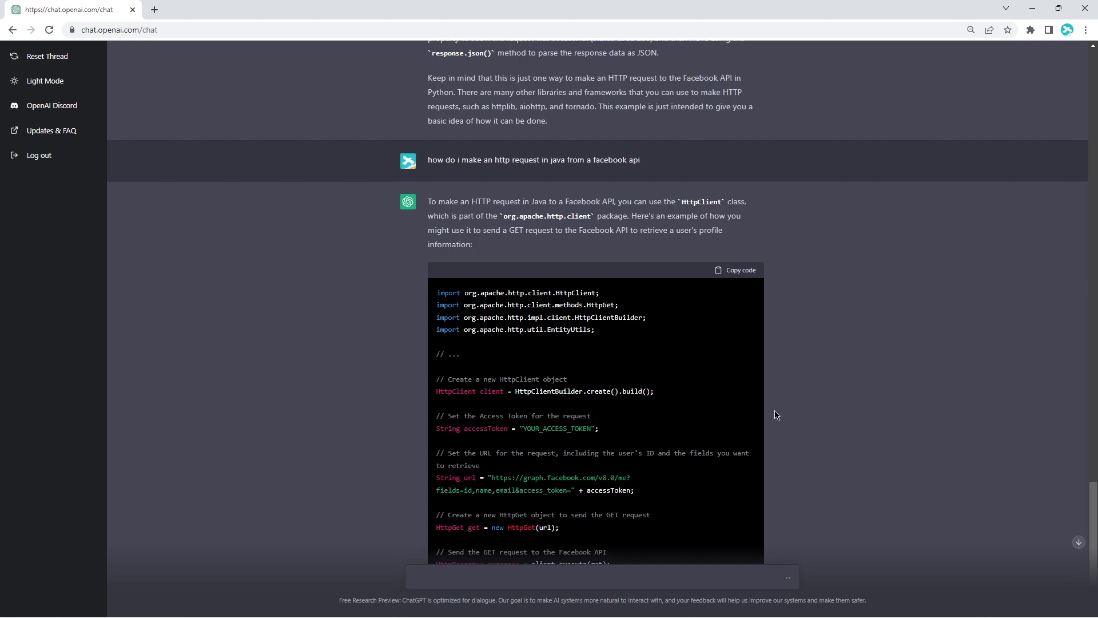
scroll(776, 414, "down", 3)
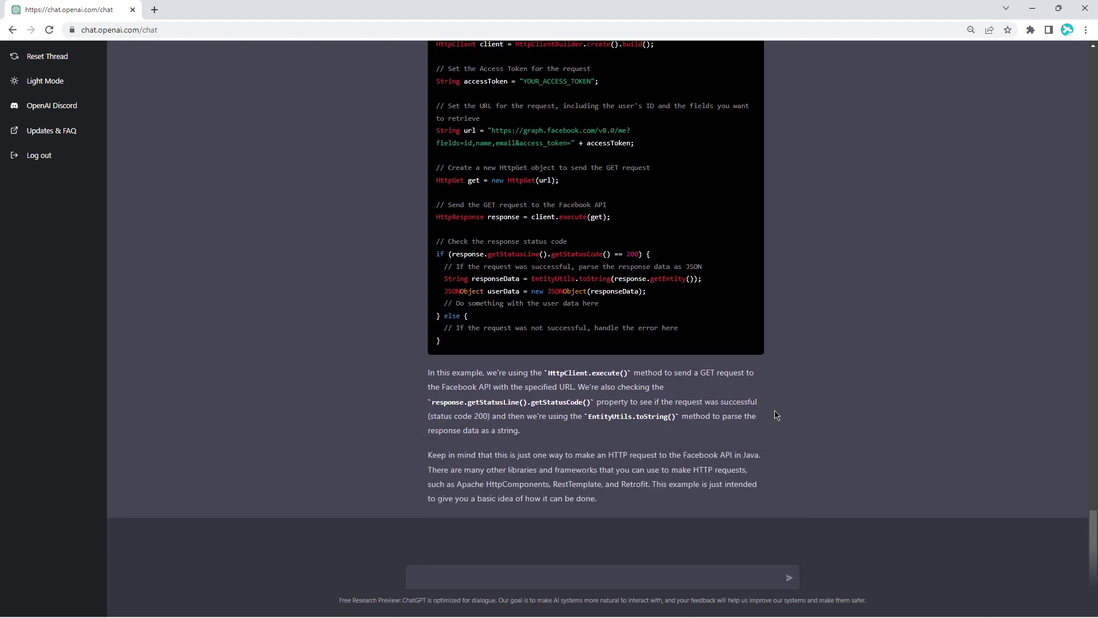
scroll(776, 415, "up", 5)
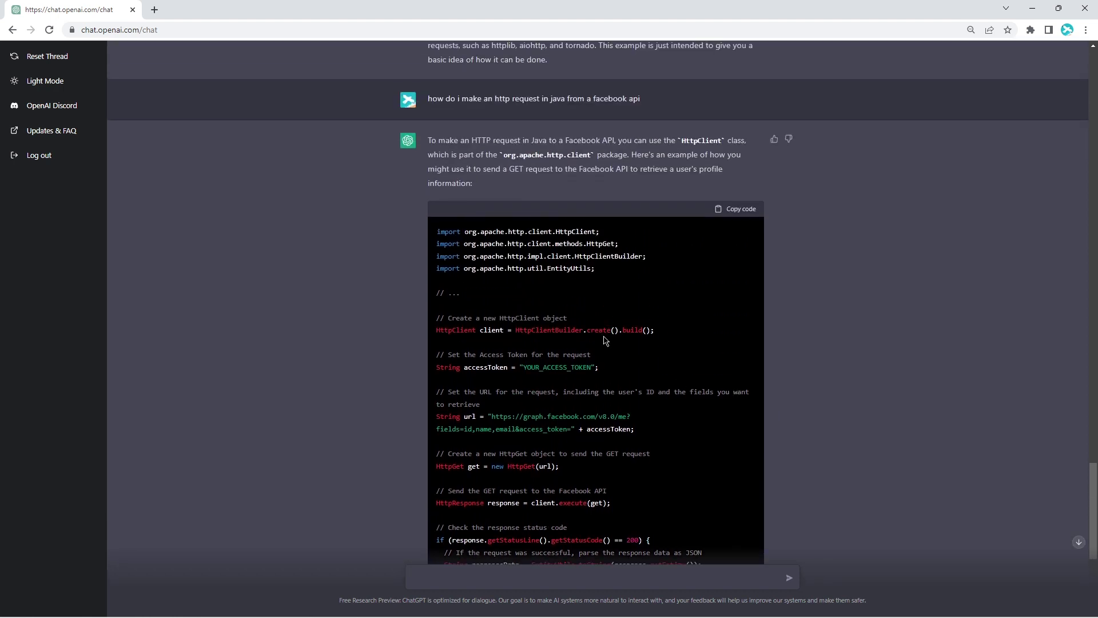
scroll(604, 340, "down", 1)
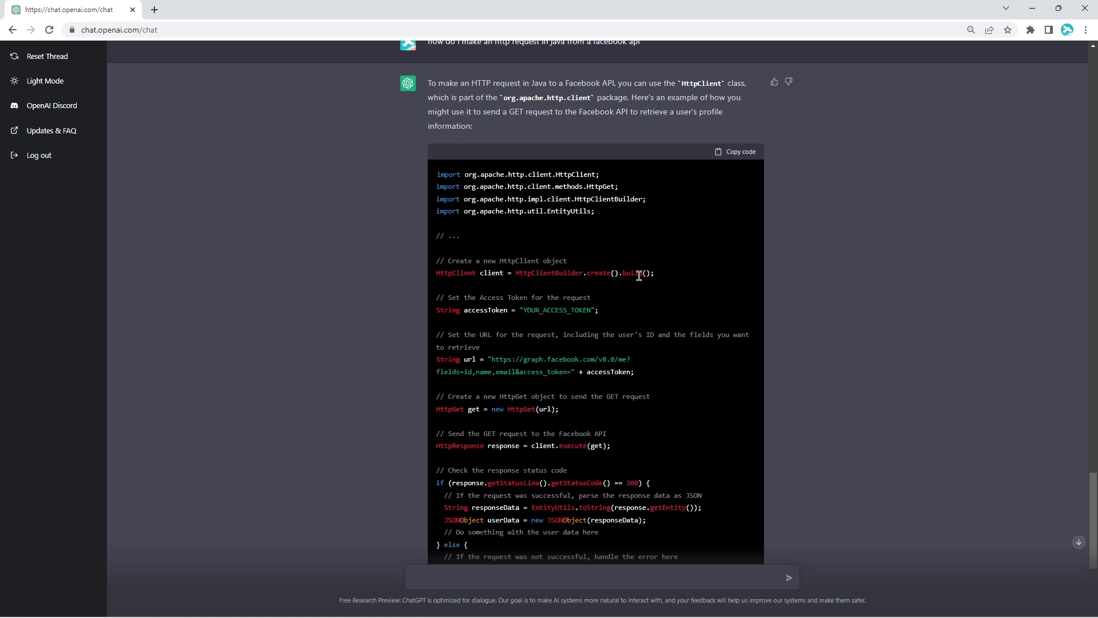
scroll(639, 276, "down", 1)
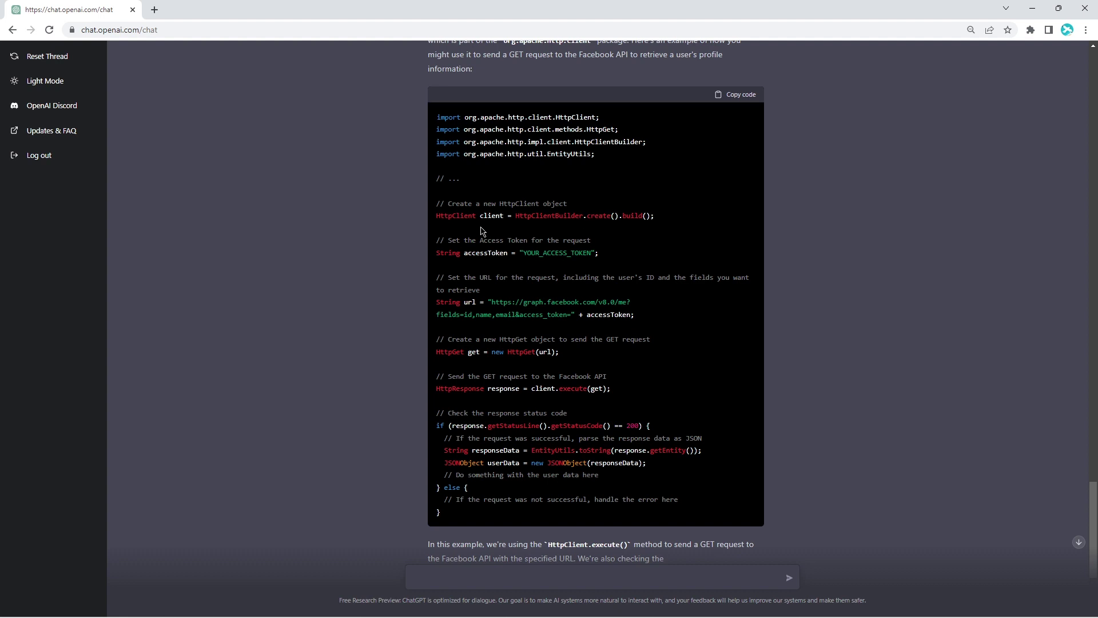
scroll(545, 288, "up", 1)
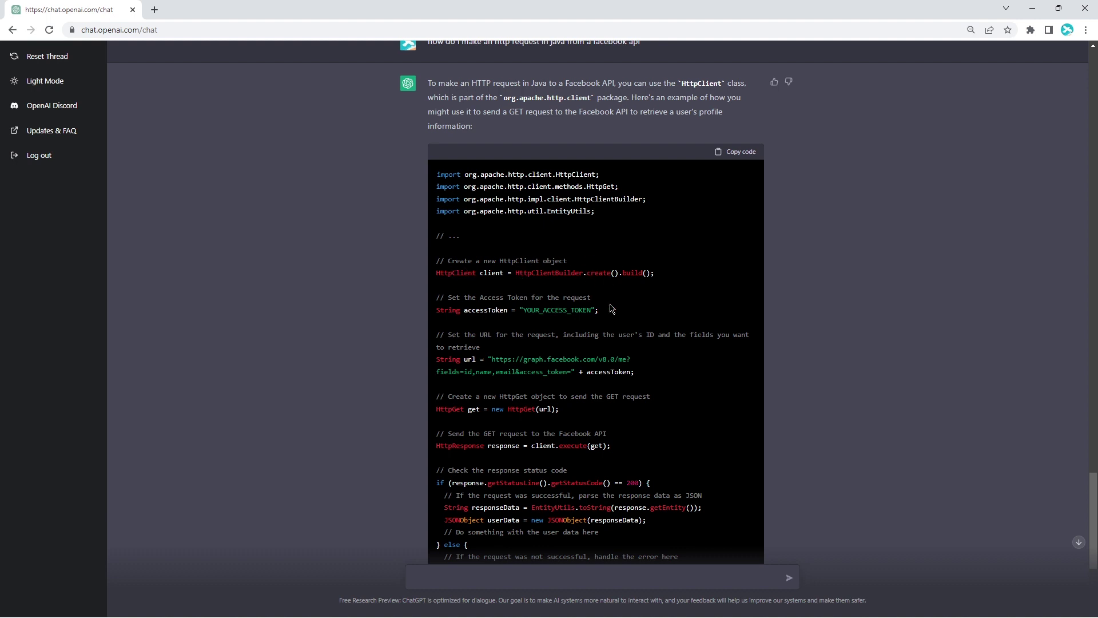
scroll(617, 297, "down", 2)
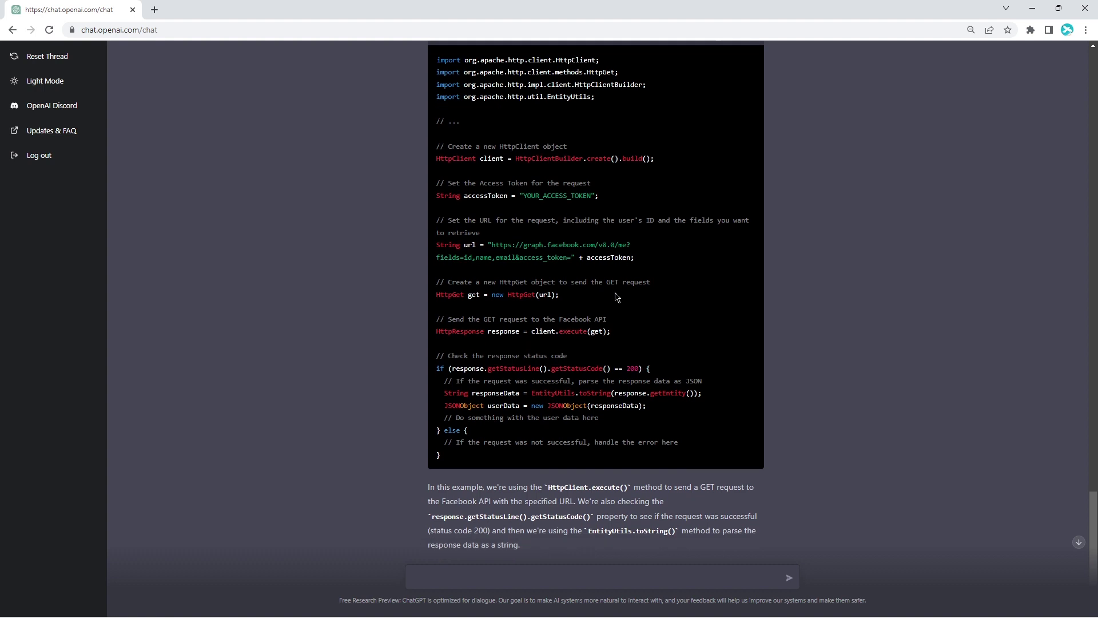
scroll(617, 297, "up", 1)
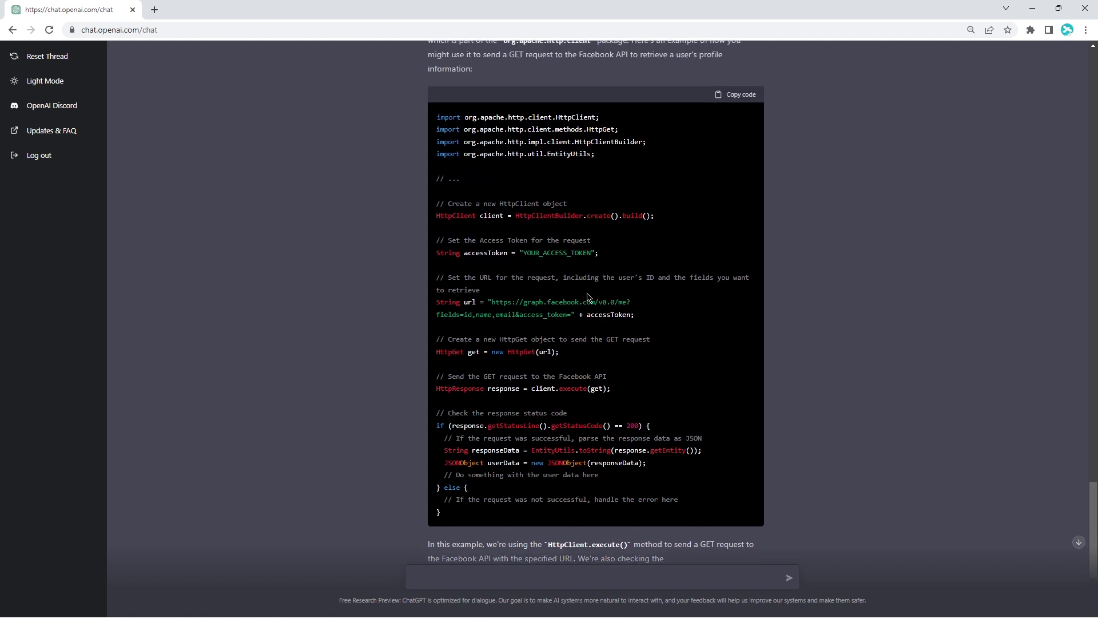
scroll(586, 238, "down", 2)
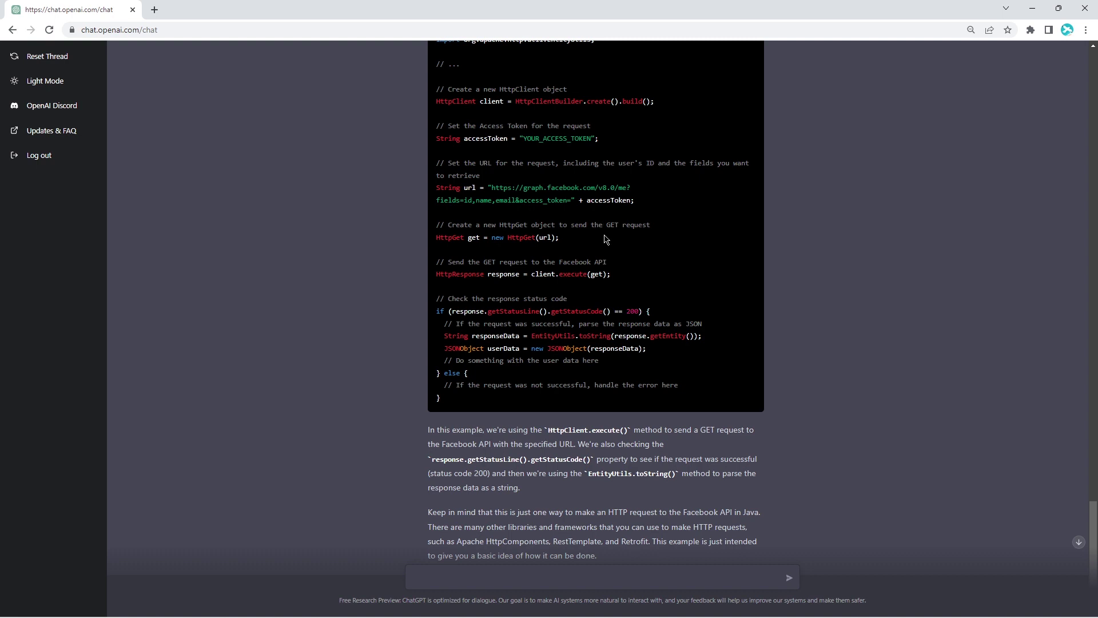
scroll(606, 239, "down", 1)
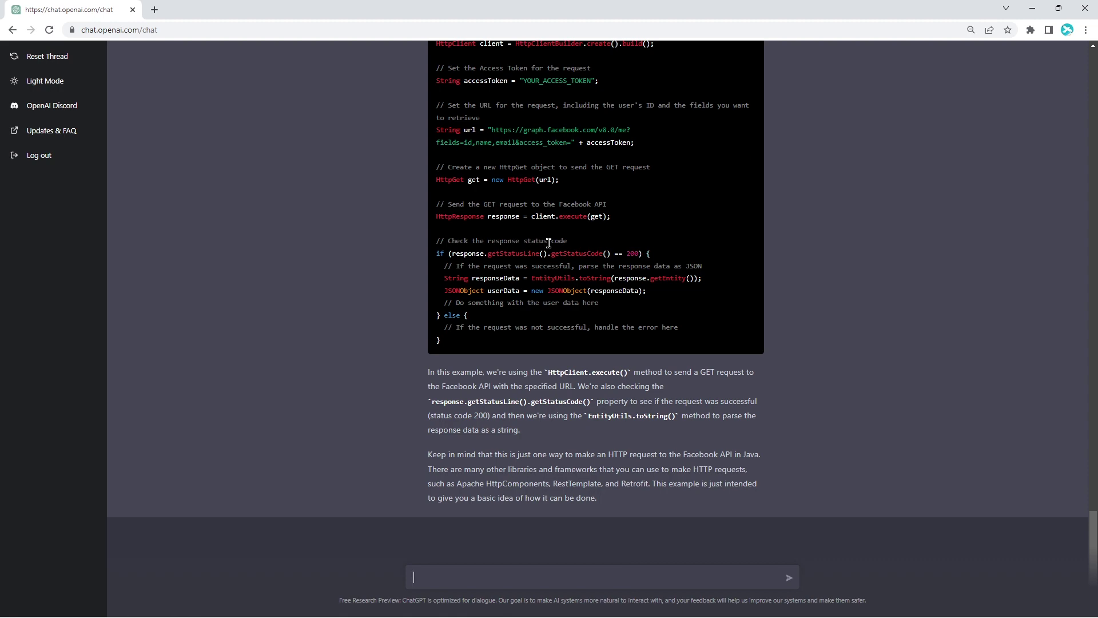
scroll(548, 243, "up", 7)
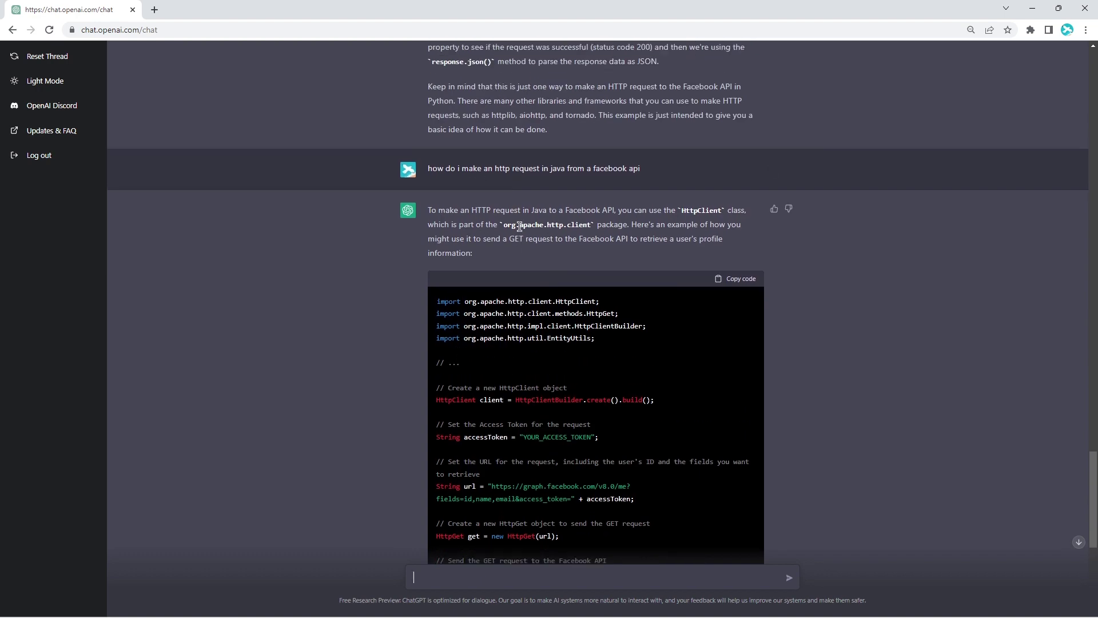
scroll(517, 223, "up", 9)
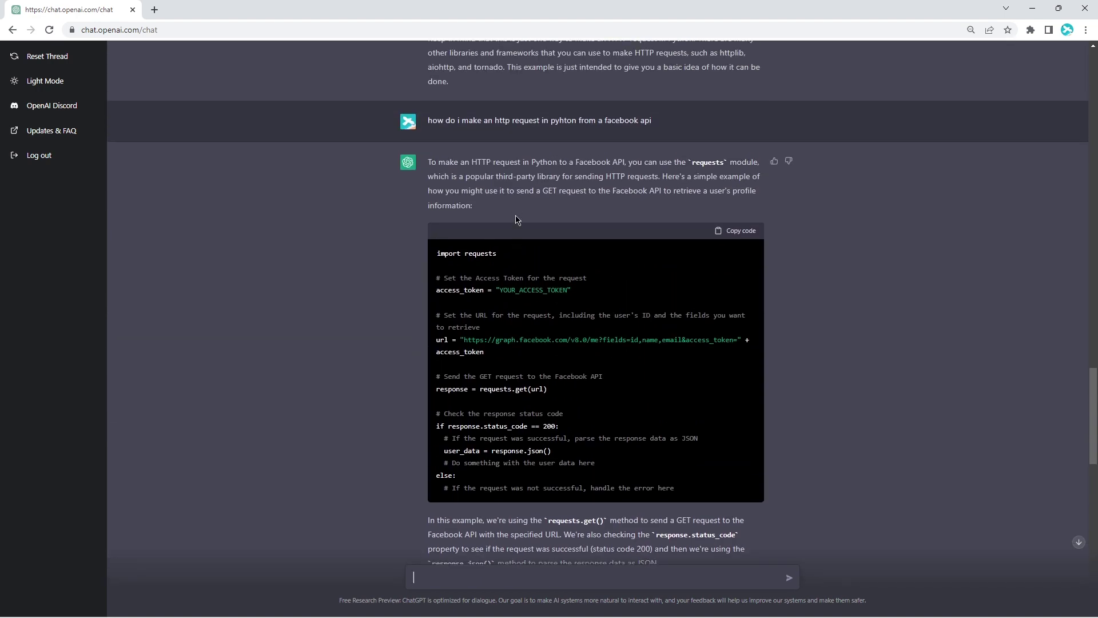
scroll(517, 220, "up", 3)
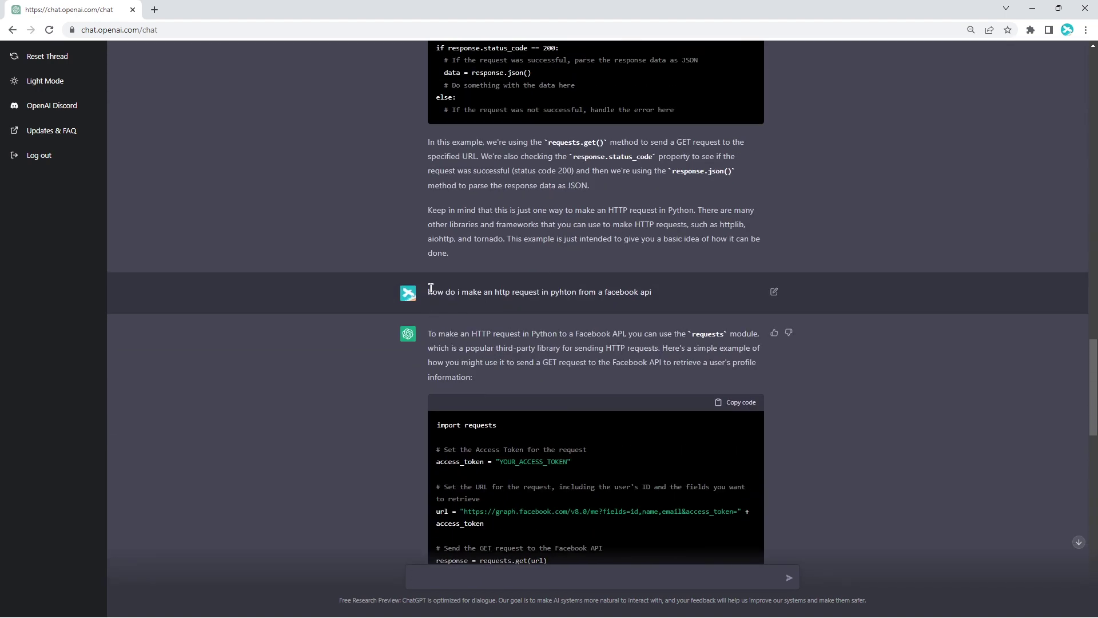
- Reuse the Python Facebook API question with 'ruby on rails' in place of 'pyhton' and send it
left_click_drag(430, 290, 668, 303)
key("ctrl+c")
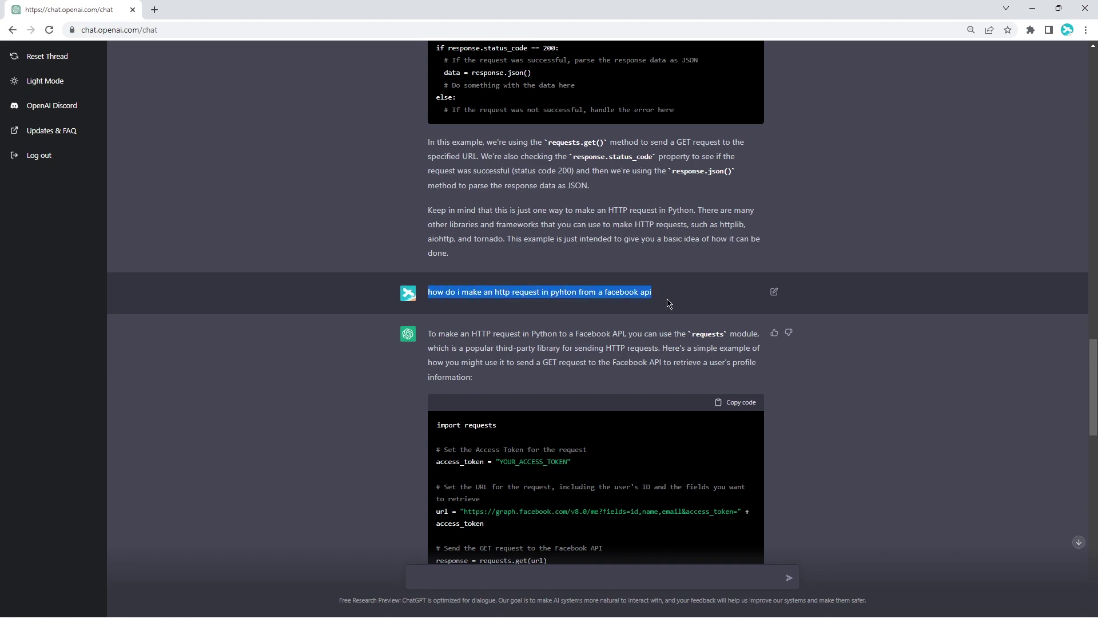
scroll(663, 312, "down", 15)
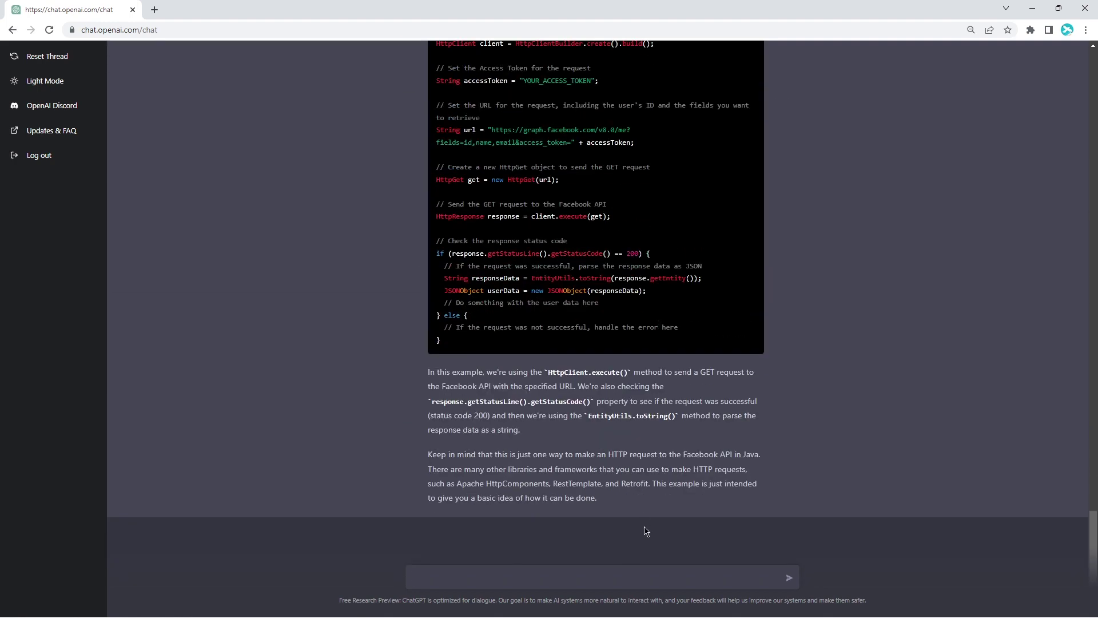
key("ctrl+v")
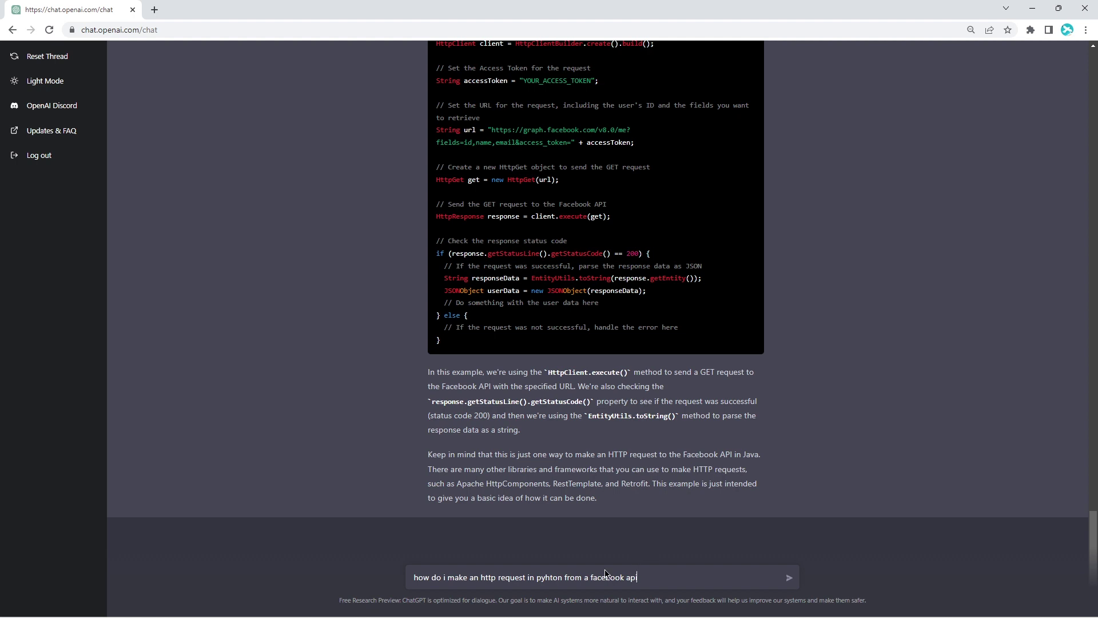
double_click(550, 578)
left_click(662, 588)
double_click(550, 576)
type("ruby on rails")
left_click(789, 578)
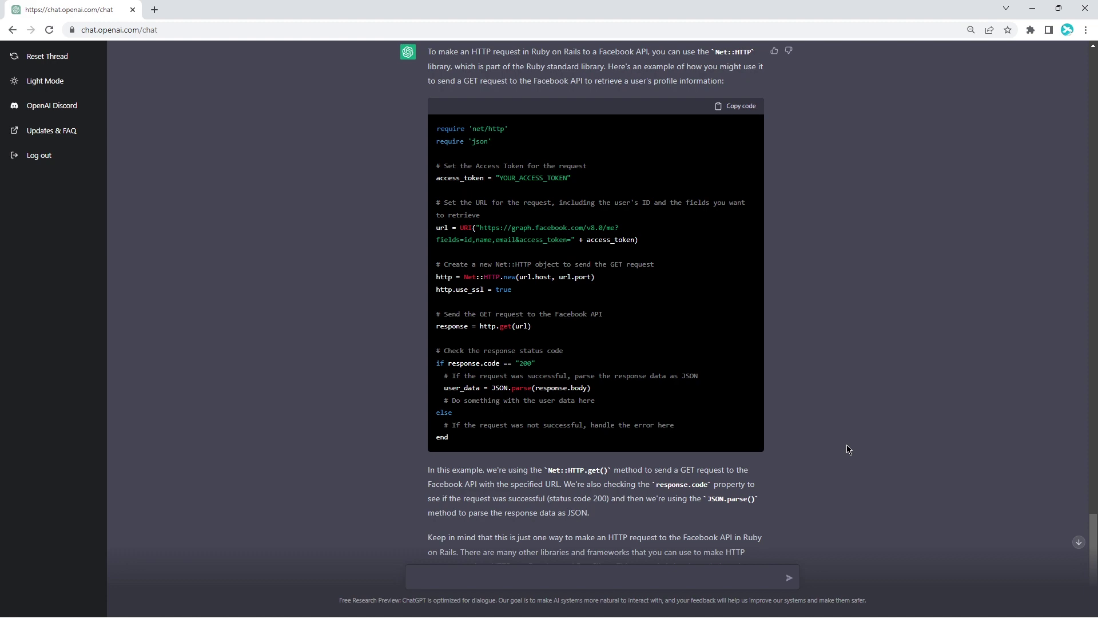
- Read through the Net::HTTP answer down to its note naming HTTParty, Faraday and RestClient
scroll(546, 412, "down", 2)
scroll(547, 413, "up", 3)
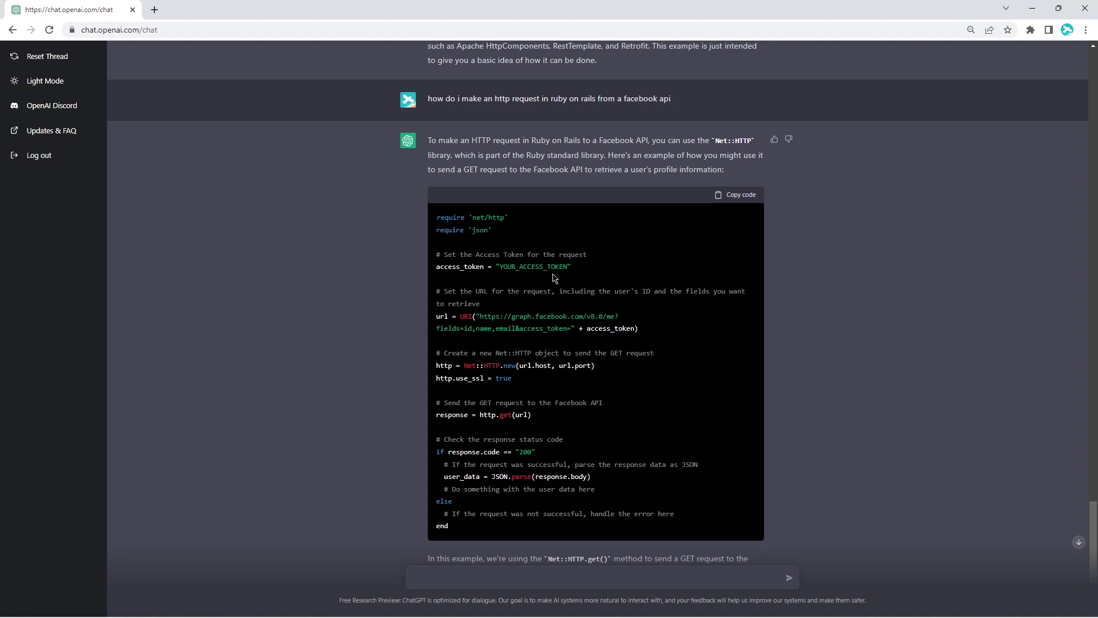
scroll(555, 241, "down", 1)
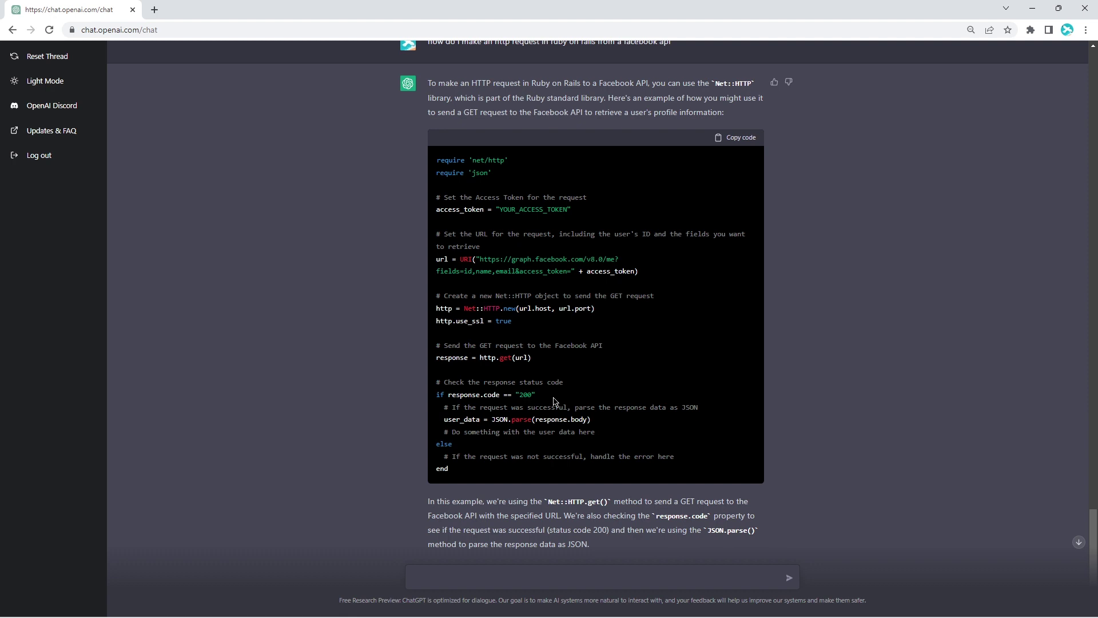
scroll(564, 323, "down", 2)
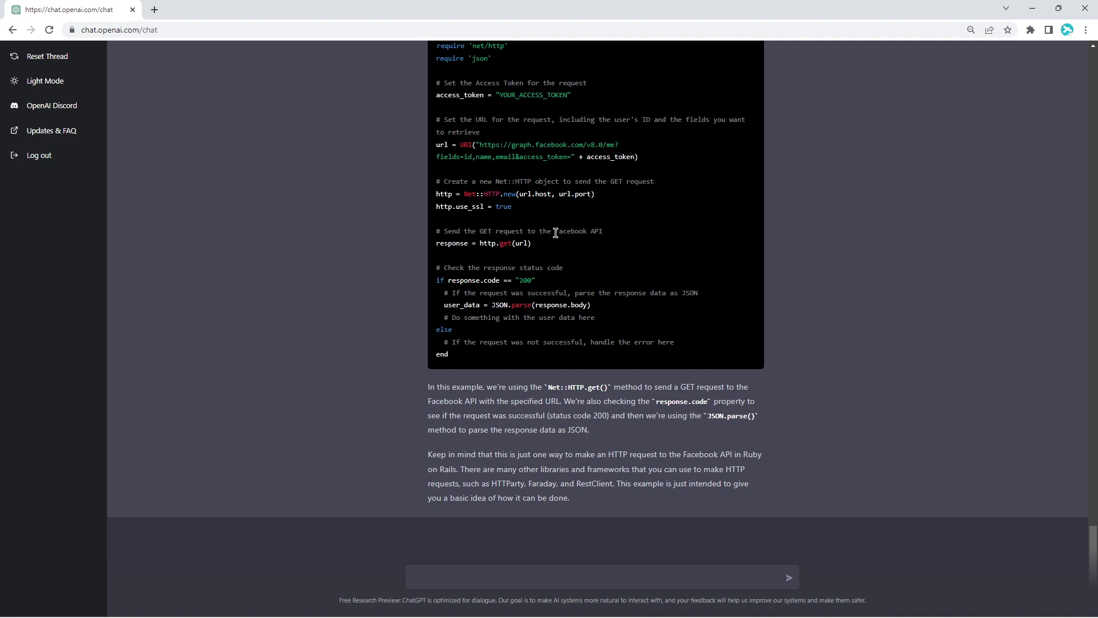
scroll(461, 194, "up", 1)
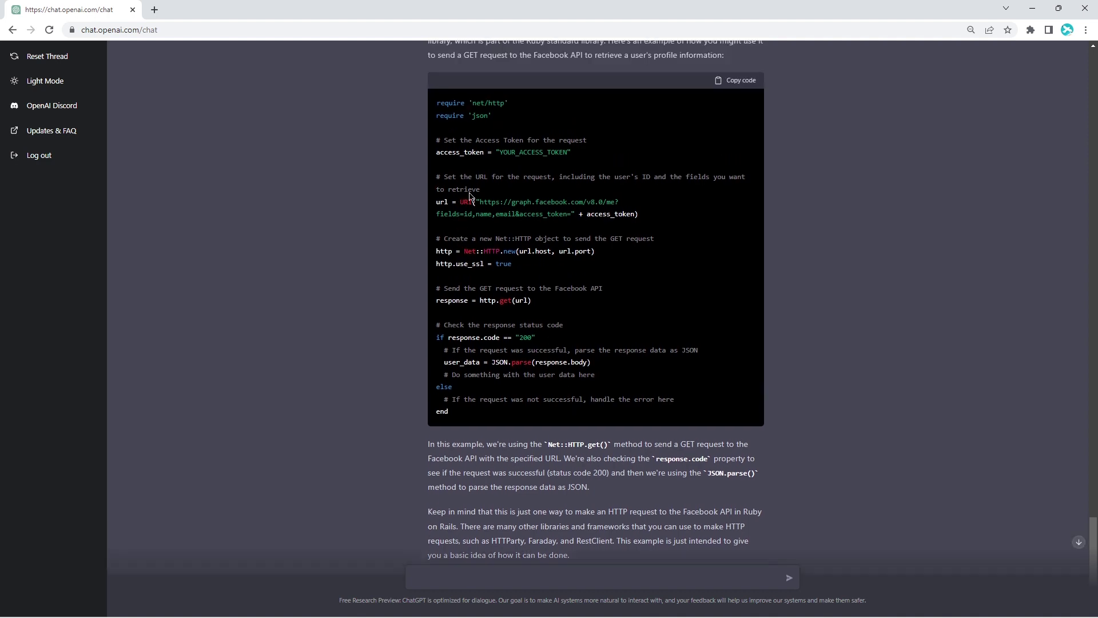
scroll(515, 266, "down", 1)
scroll(571, 303, "up", 5)
scroll(583, 304, "down", 5)
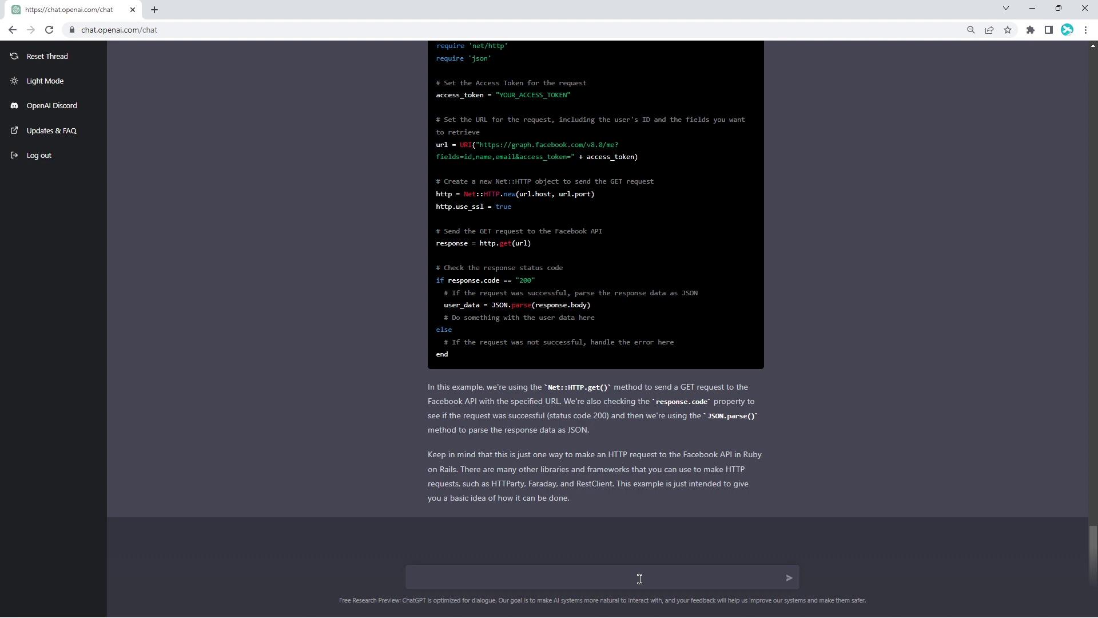
- Ask ChatGPT 'how do i make a server in C#' and get the TcpListener example
type("oe ")
type("w")
type("do ")
type("i mak")
type("e a")
type(" server")
type(" in")
type(" C3")
type("#")
key("Return")
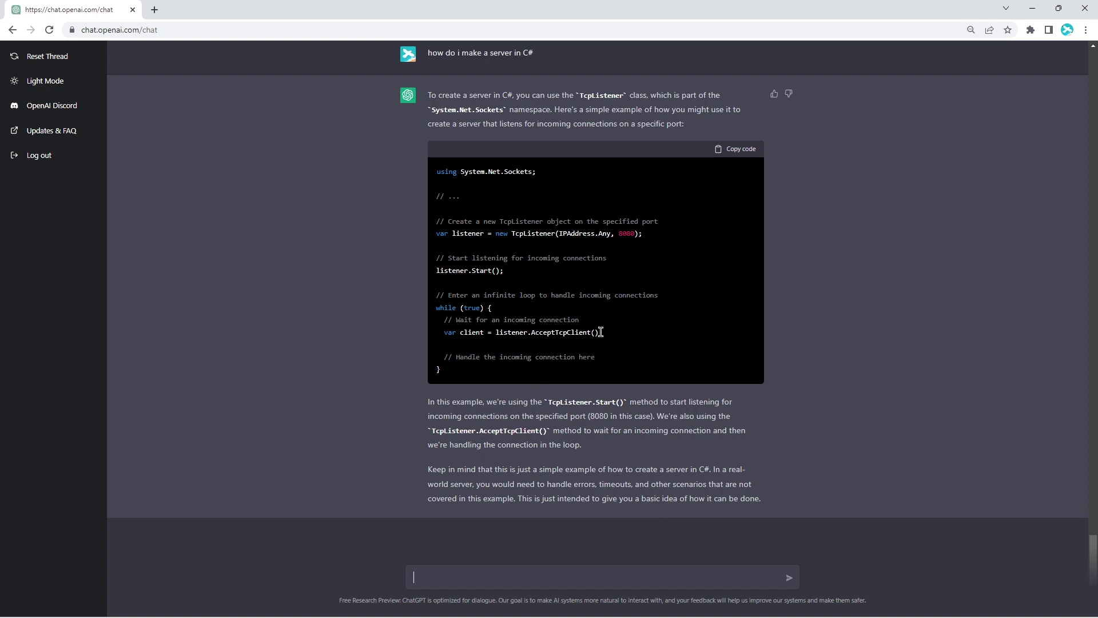
- Copy the 'how do i make a server in C#' question for reuse in the message box
scroll(601, 331, "up", 2)
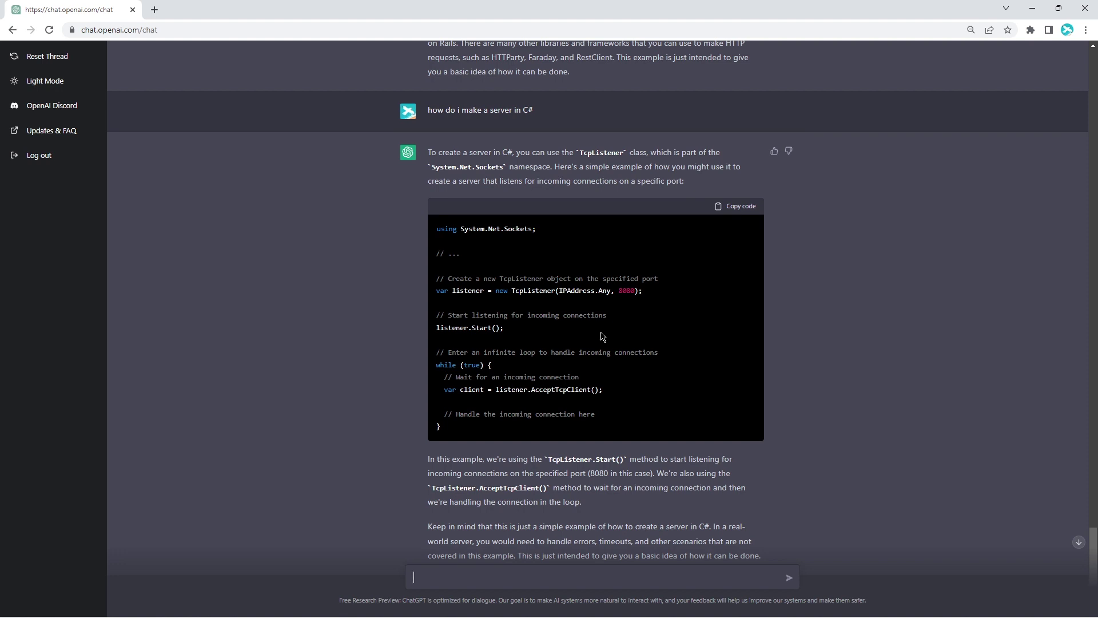
scroll(601, 331, "down", 2)
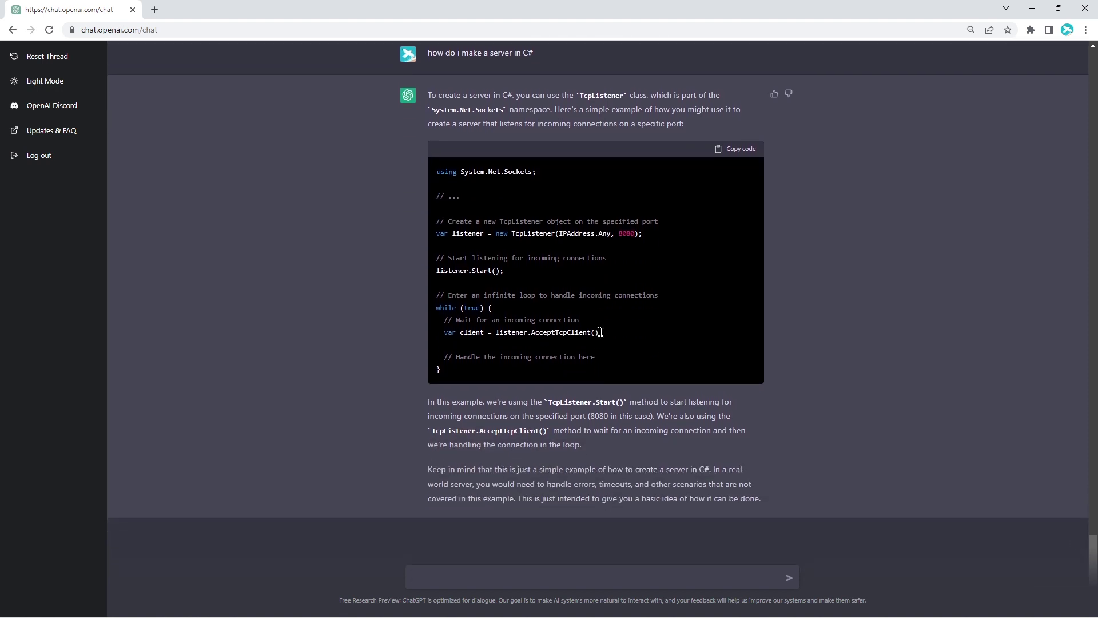
scroll(601, 332, "up", 2)
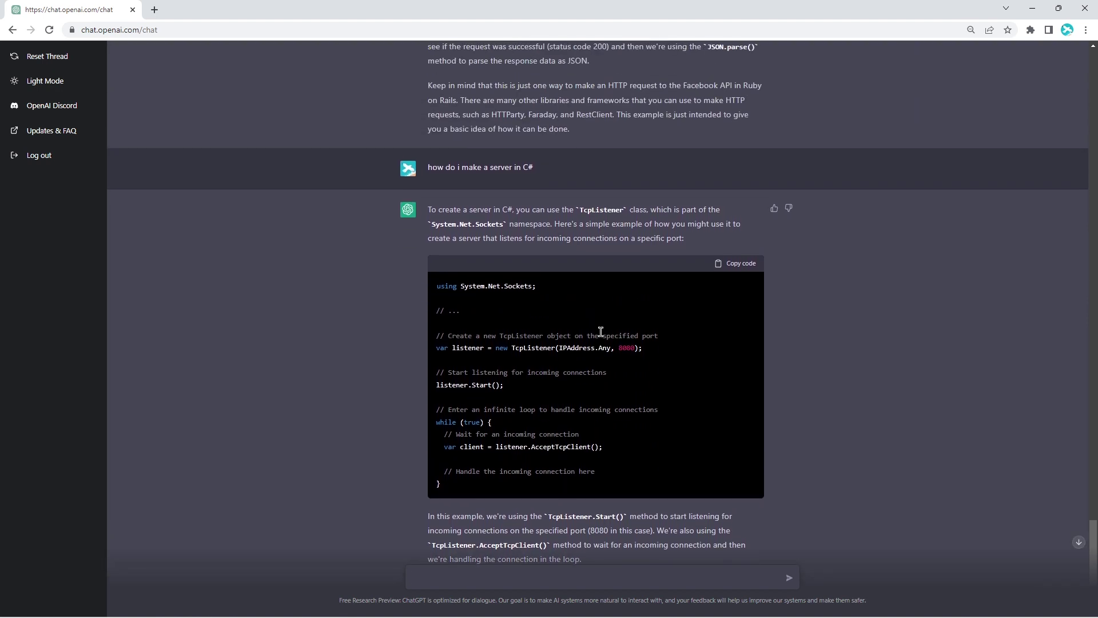
scroll(597, 331, "down", 1)
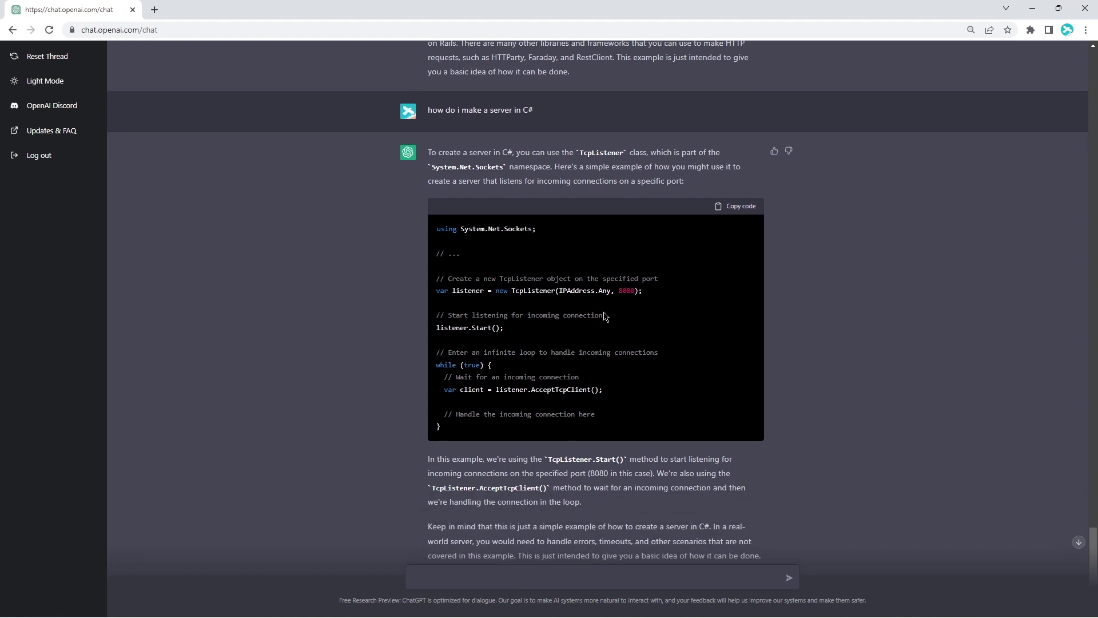
scroll(584, 289, "down", 1)
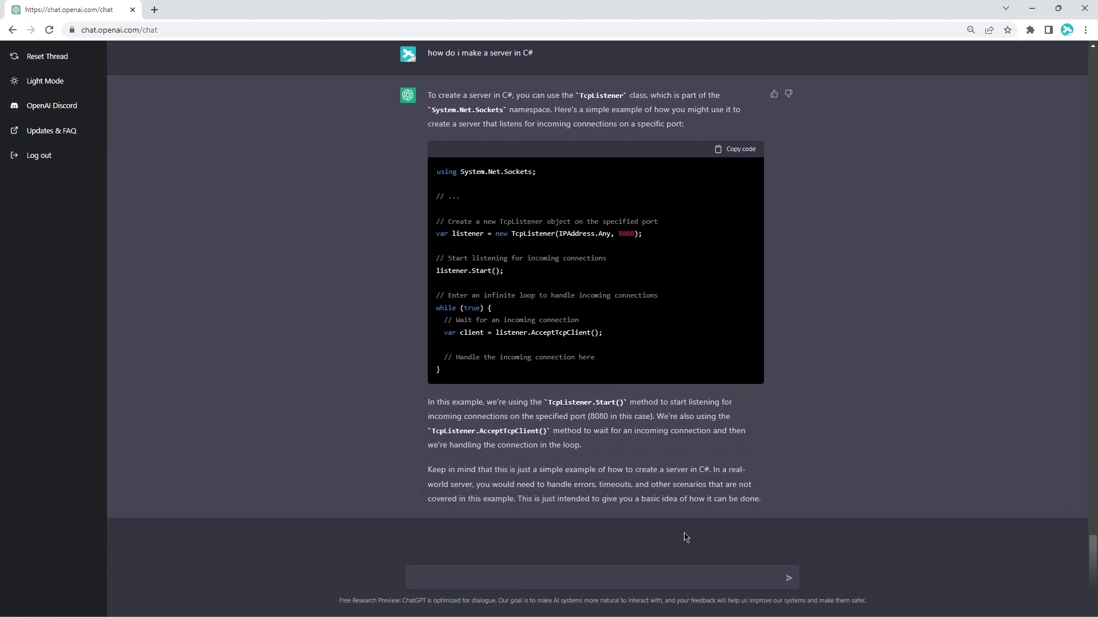
left_click(680, 578)
scroll(600, 136, "up", 3)
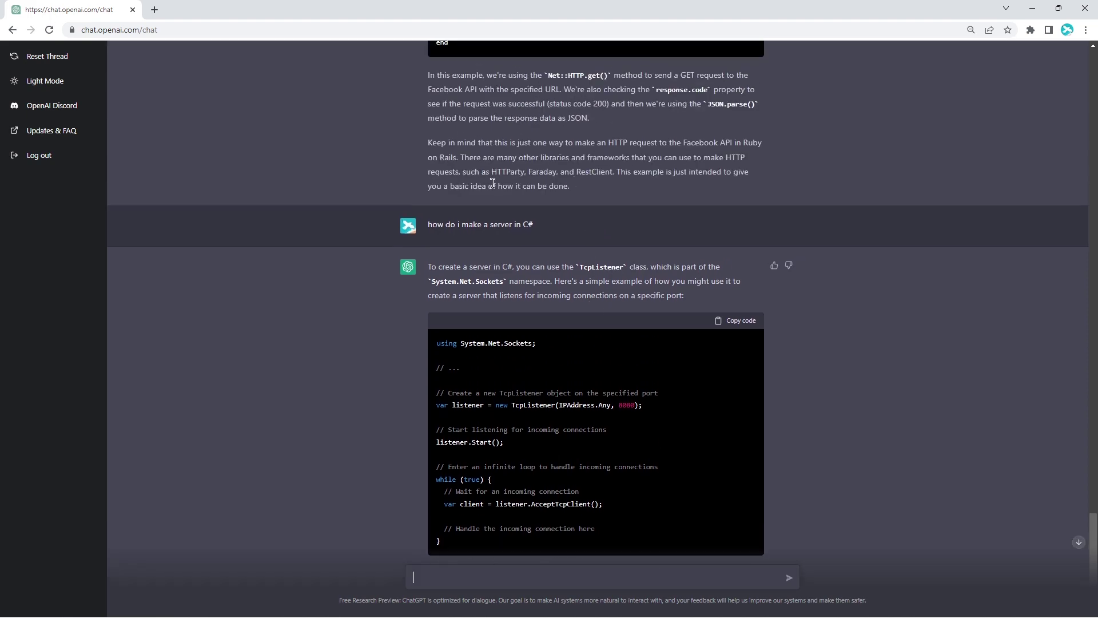
left_click_drag(429, 225, 541, 227)
key("ctrl+c")
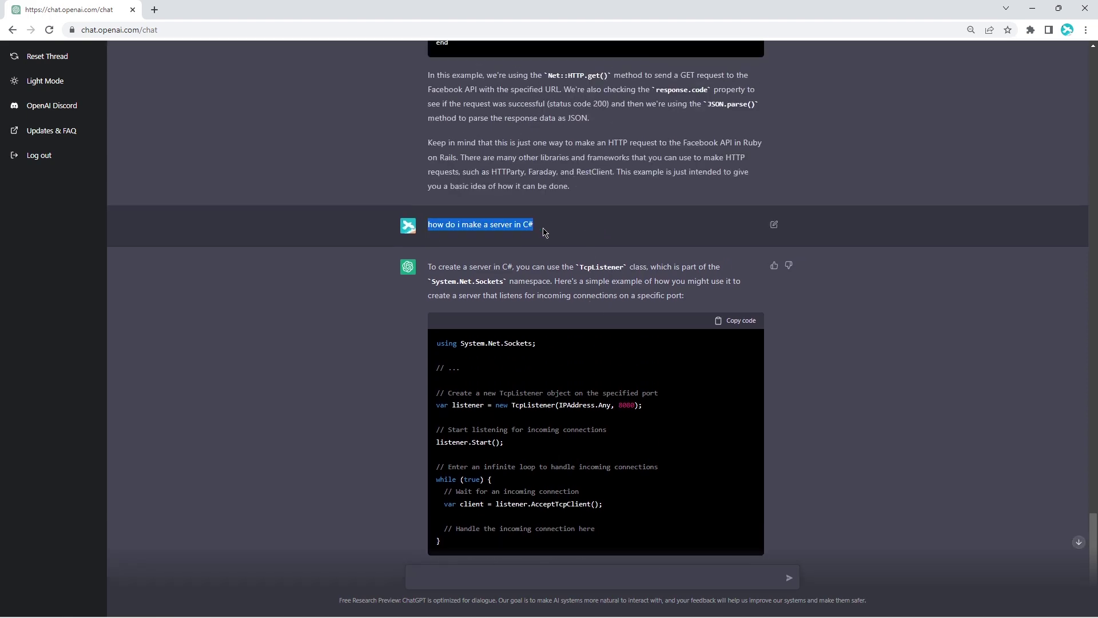
scroll(554, 288, "down", 3)
left_click(569, 577)
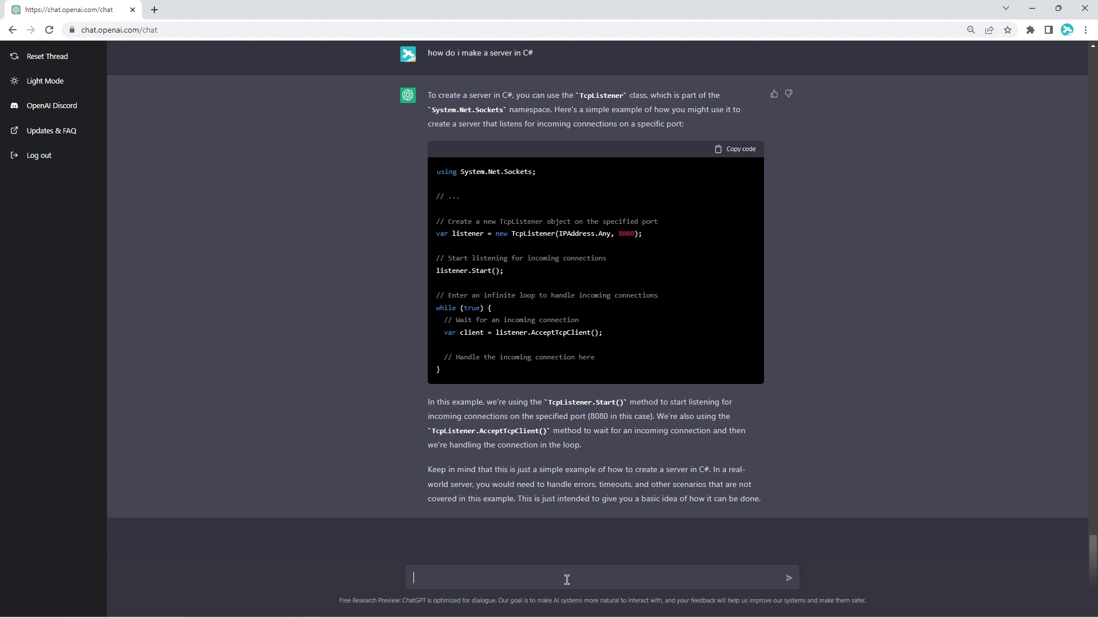
- Paste the C# server question, swap 'C#' for 'java script', and send it
key("ctrl+v")
left_click_drag(528, 576, 539, 575)
type("java")
key("Return")
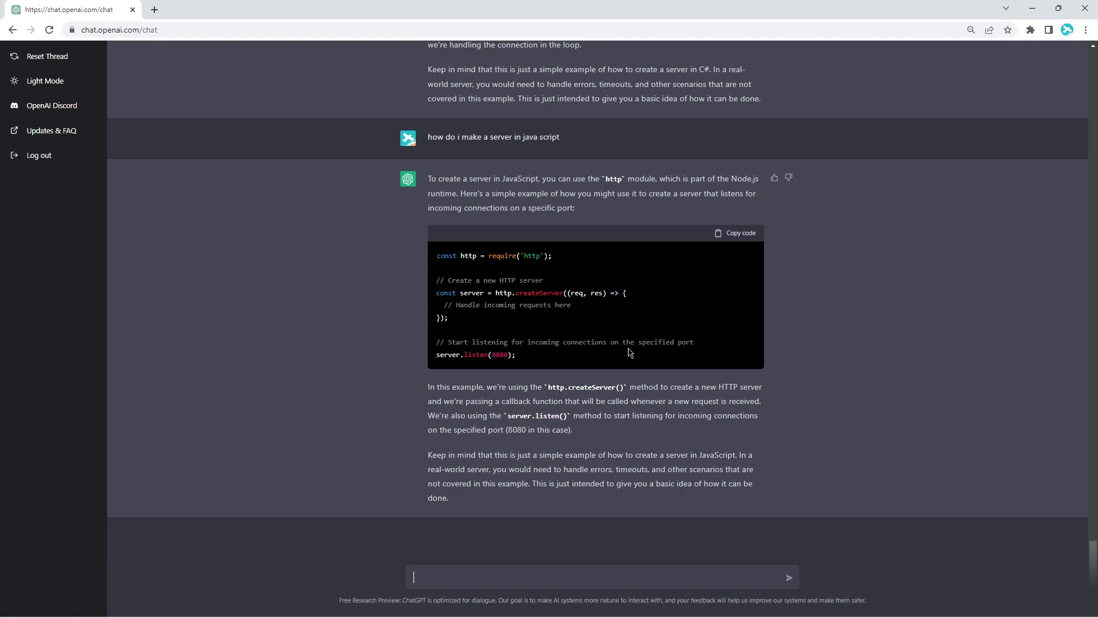
scroll(629, 350, "up", 5)
scroll(628, 347, "down", 5)
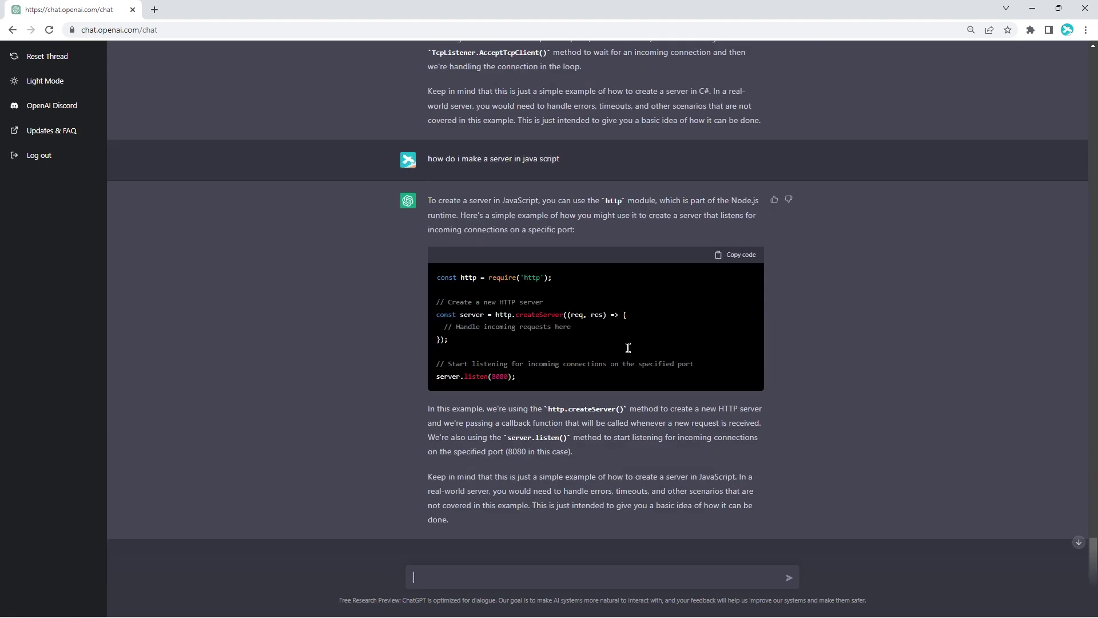